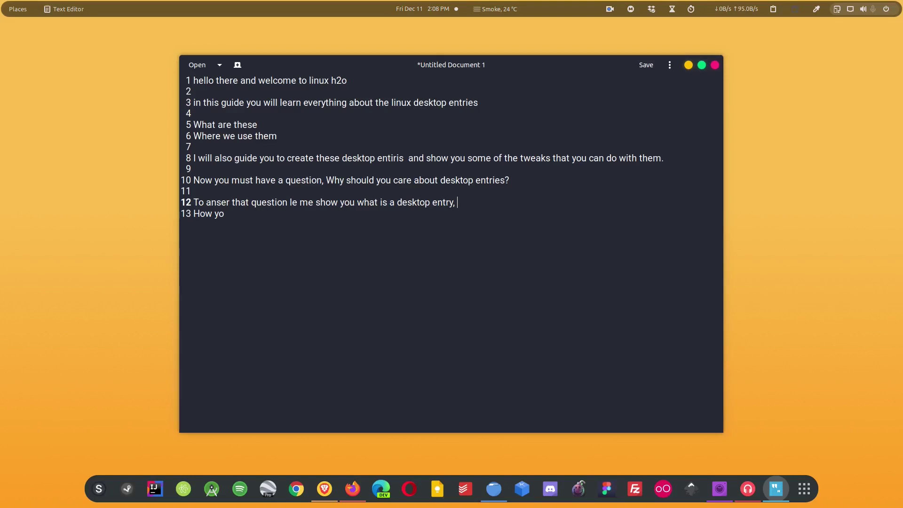
# Show the desktop, launch Ubuntu Software from the full list of installed applications, and close its window again
pyautogui.press('super+d')
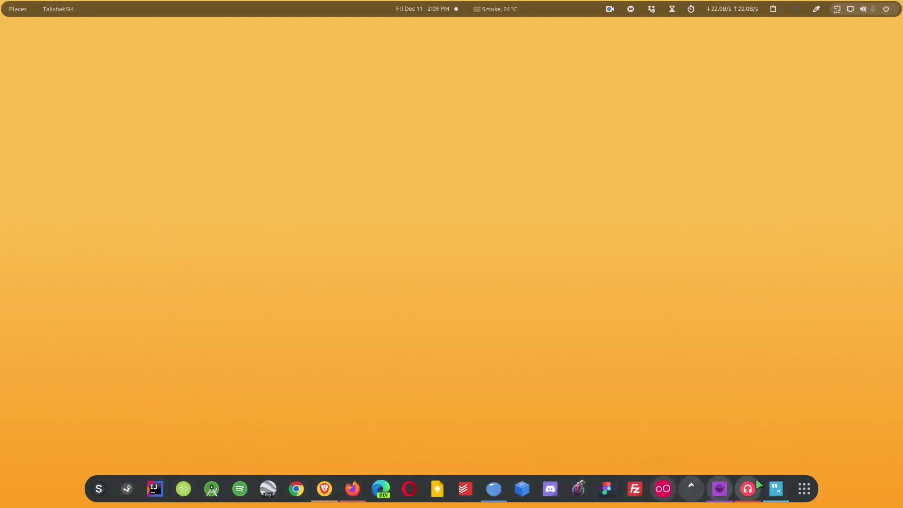
pyautogui.click(806, 493)
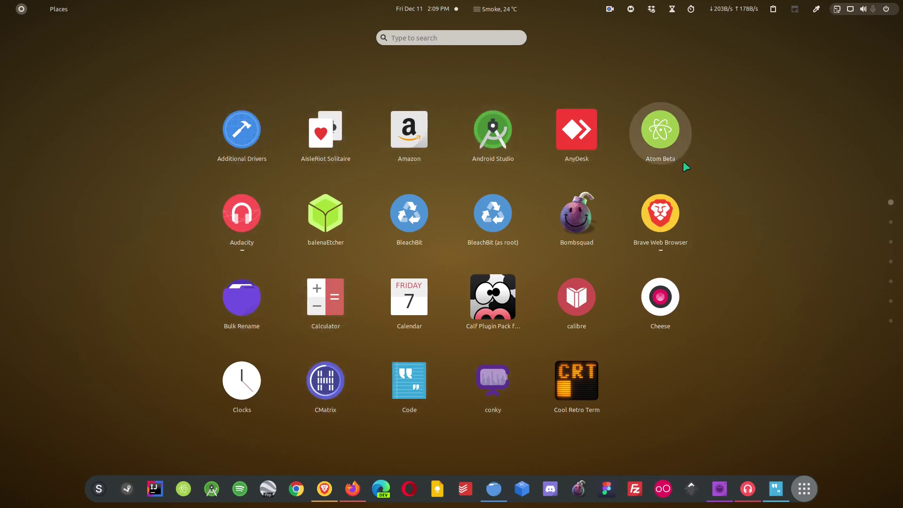
pyautogui.scroll(-8, 686, 243)
pyautogui.scroll(-12, 428, 246)
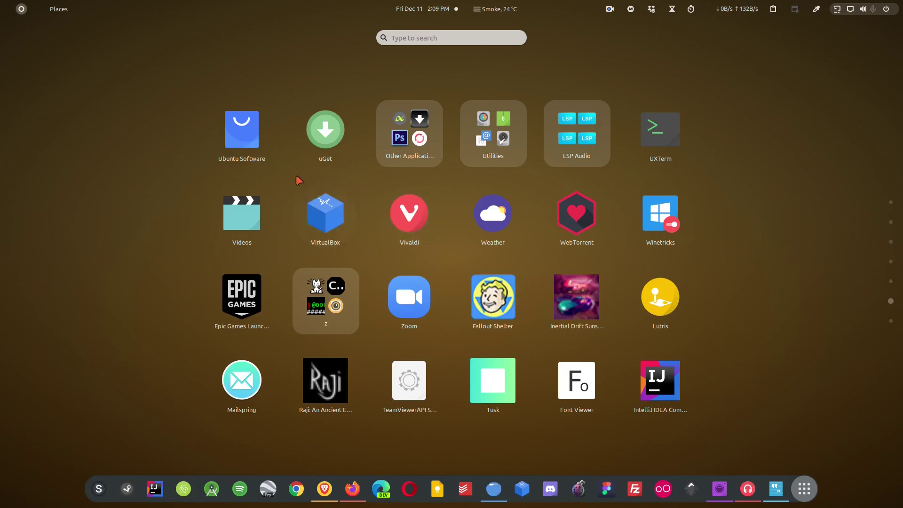
pyautogui.click(242, 139)
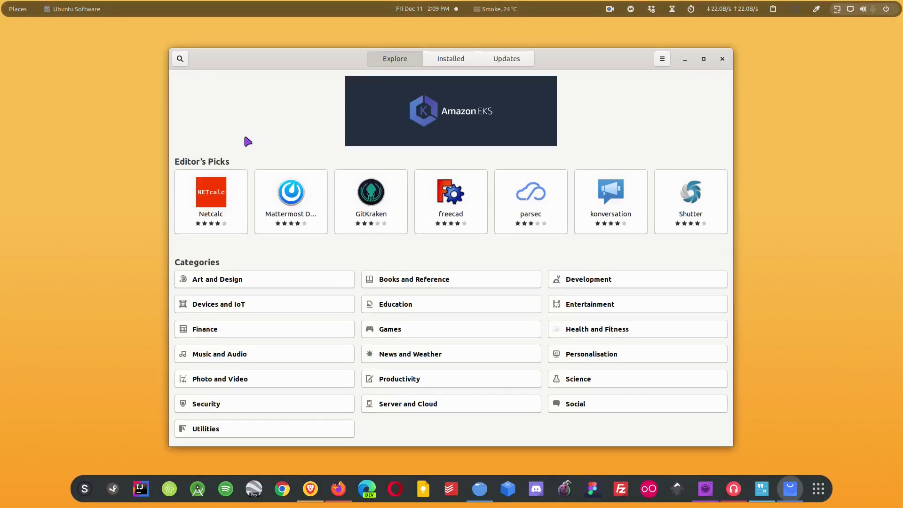
pyautogui.click(724, 58)
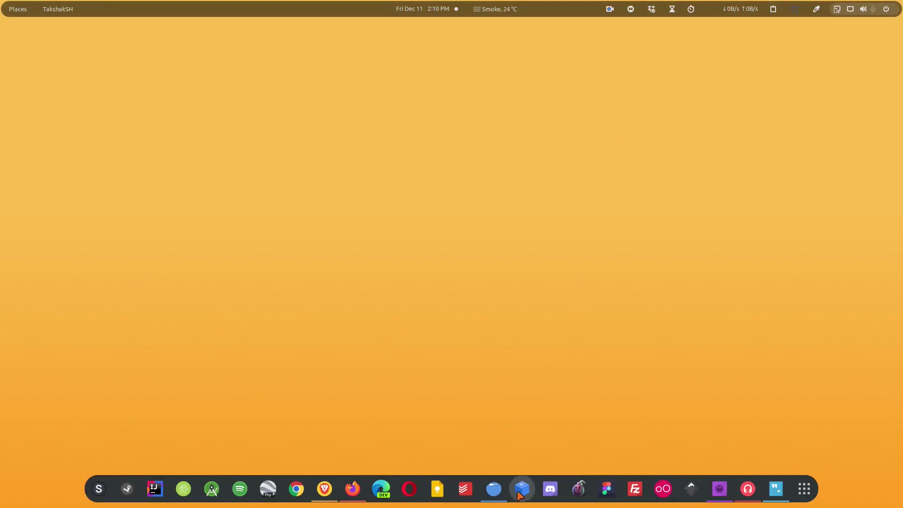
# Open the file manager, show hidden files in Home, and go to the .local/share/applications folder
pyautogui.click(493, 491)
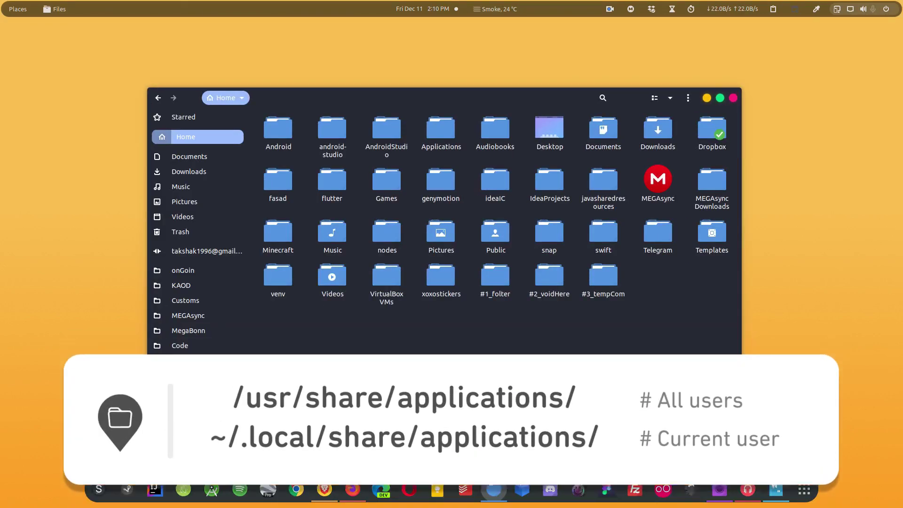
pyautogui.hotkey('ctrl', 'h')
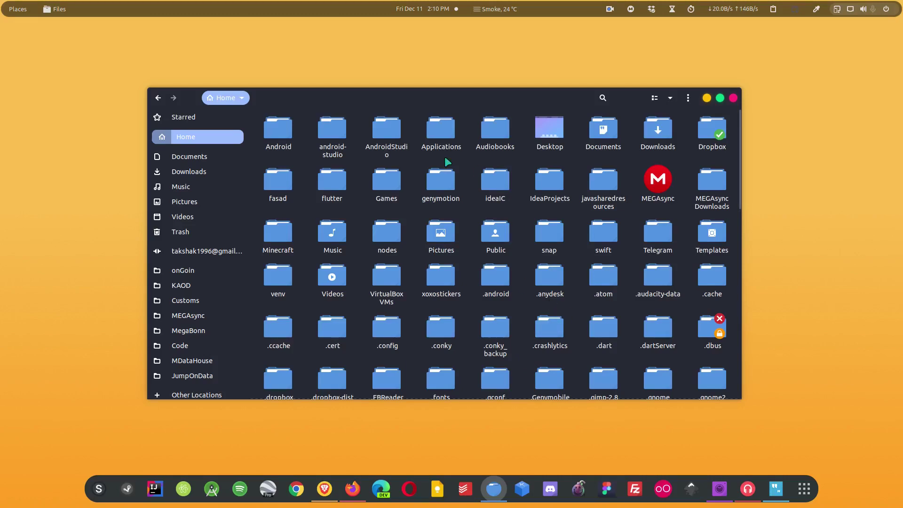
pyautogui.scroll(-10, 470, 235)
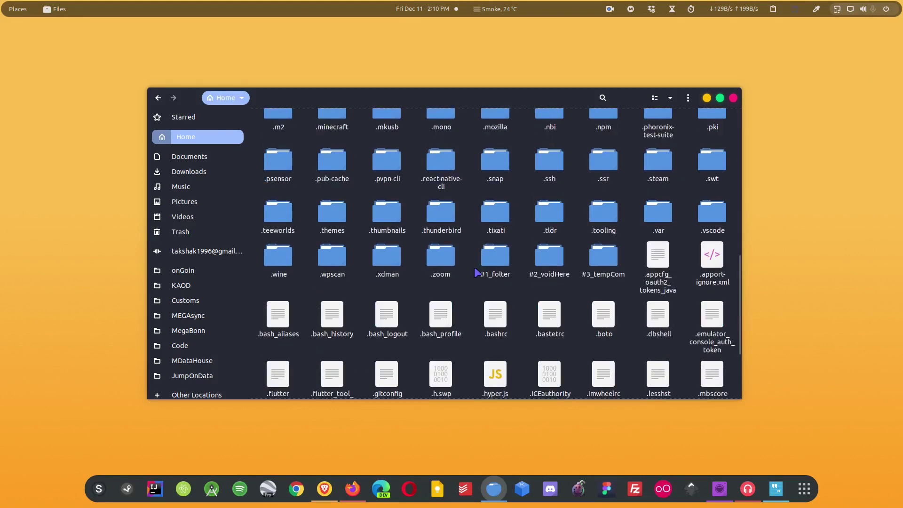
pyautogui.scroll(5, 475, 272)
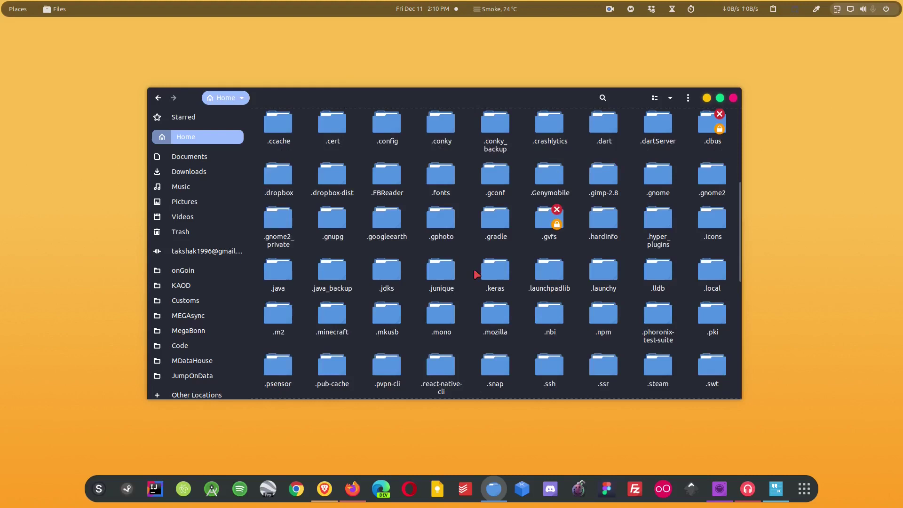
pyautogui.doubleClick(716, 271)
pyautogui.doubleClick(426, 131)
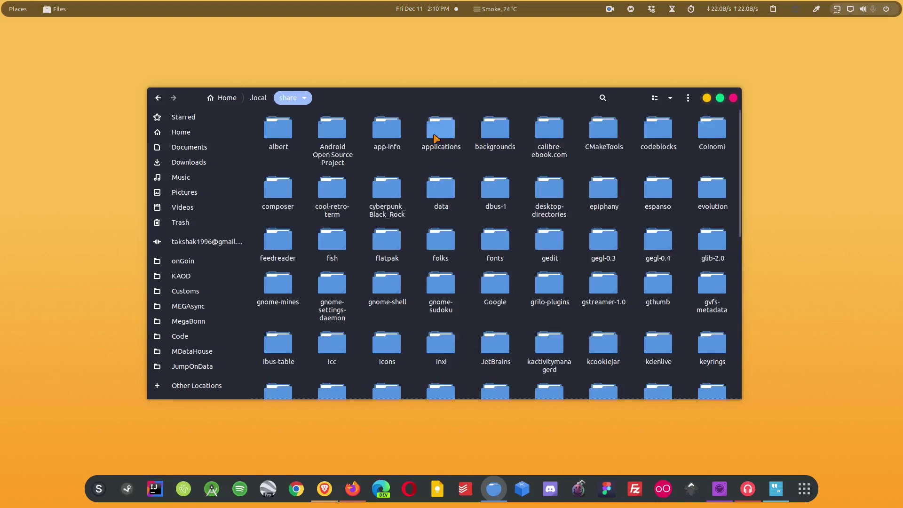
pyautogui.doubleClick(435, 139)
pyautogui.scroll(-3, 436, 163)
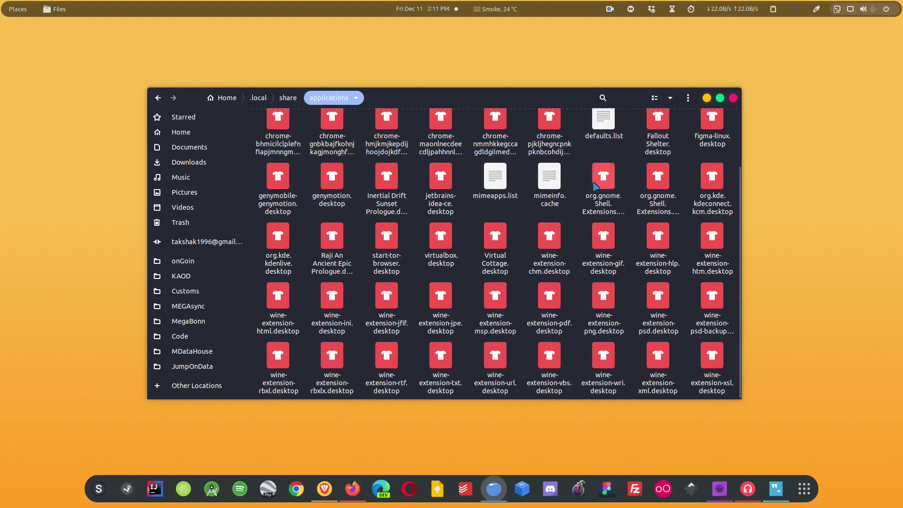
# Show the applications folder as a list and open jetbrains-idea-ce.desktop in the text editor
pyautogui.click(655, 99)
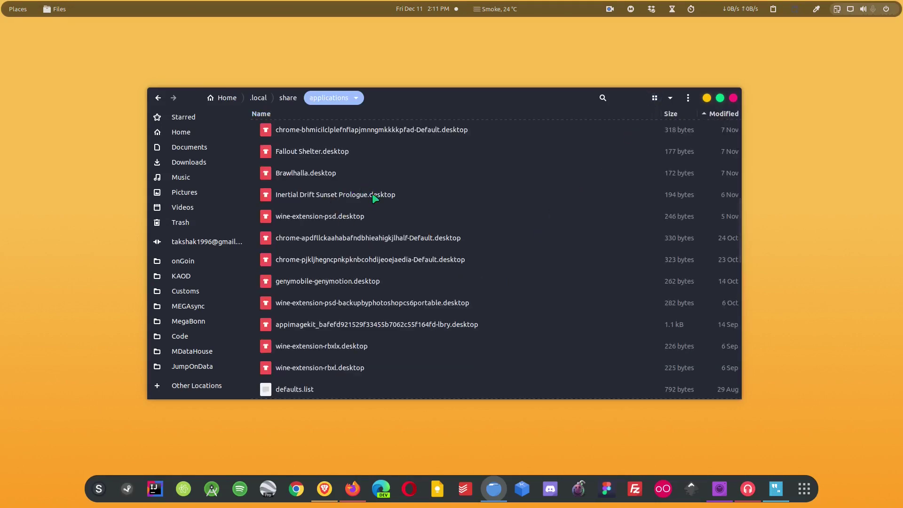
pyautogui.scroll(-10, 373, 195)
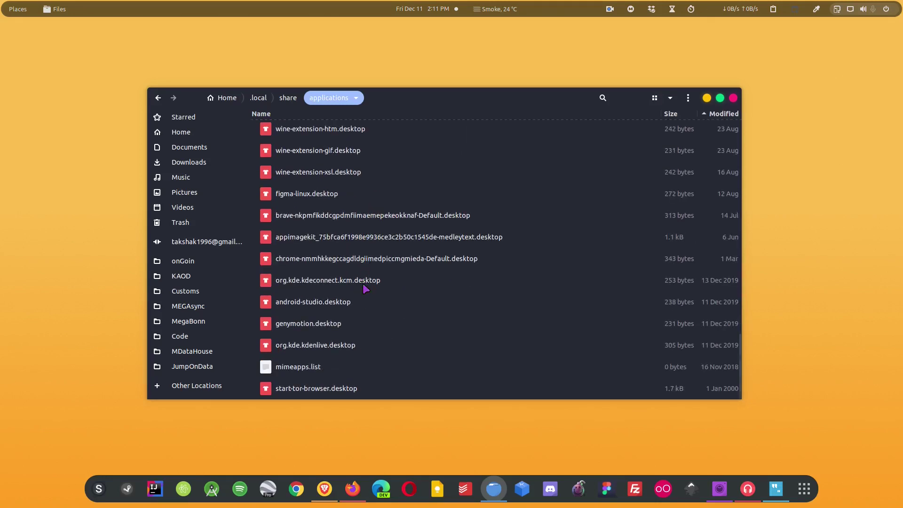
pyautogui.scroll(5, 365, 289)
pyautogui.scroll(10, 364, 289)
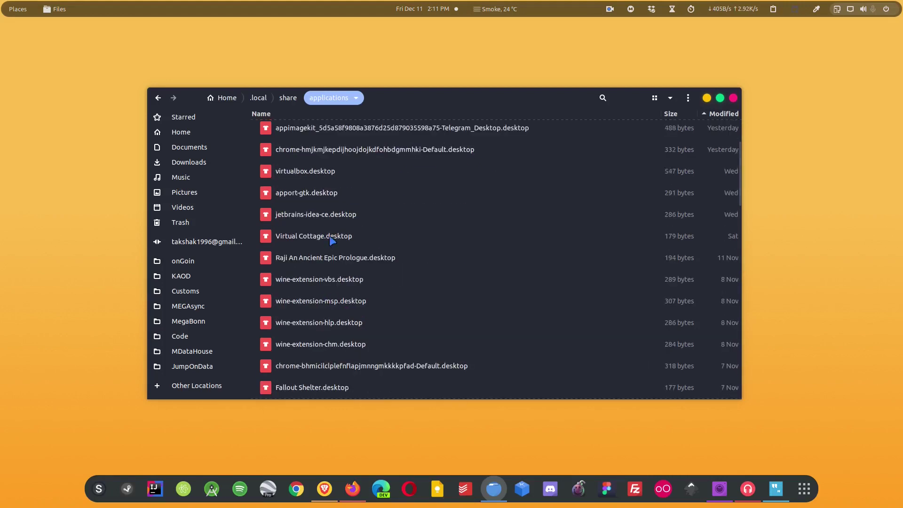
pyautogui.click(314, 215)
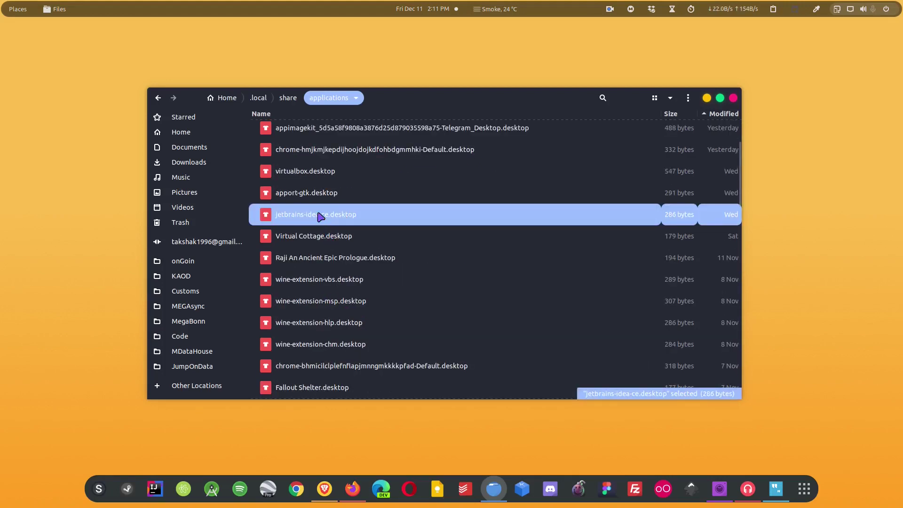
pyautogui.doubleClick(320, 216)
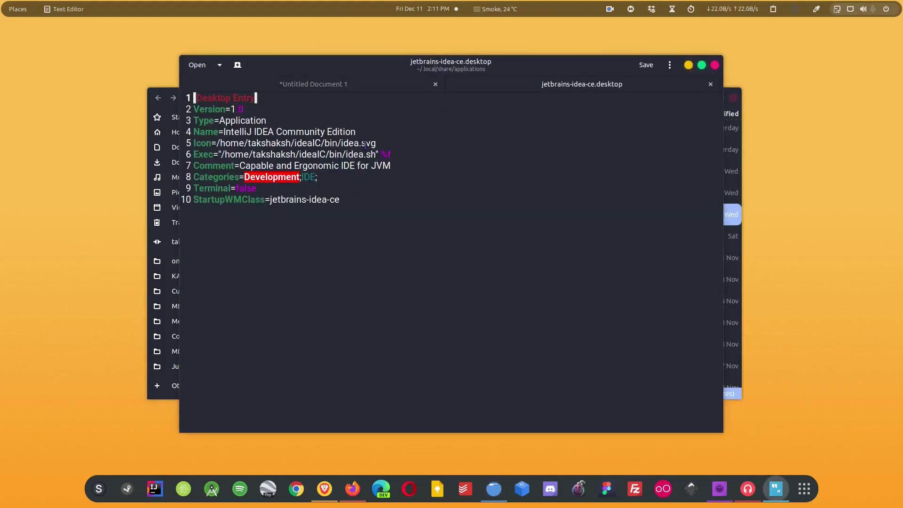
# Examine the desktop entry's contents, highlighting the whole text and the values of its Exec, Icon and Name lines
pyautogui.moveTo(384, 223); pyautogui.dragTo(191, 97)
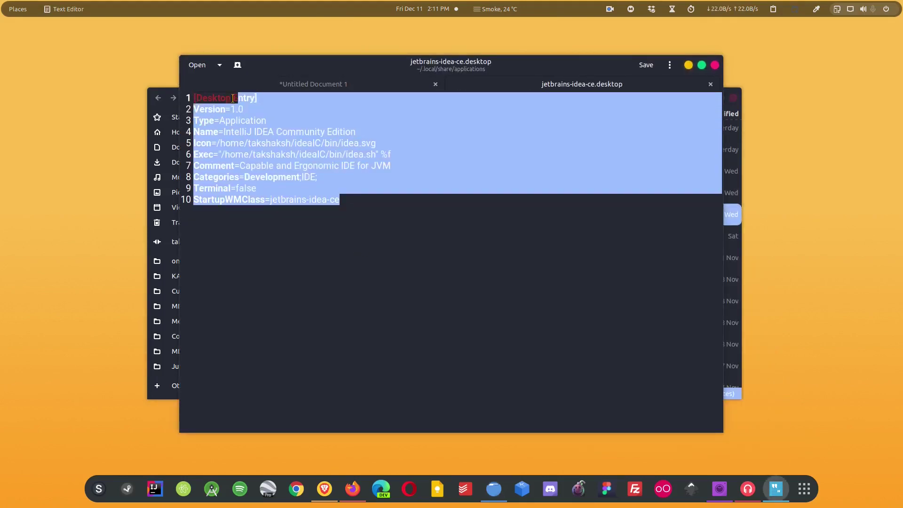
pyautogui.click(302, 193)
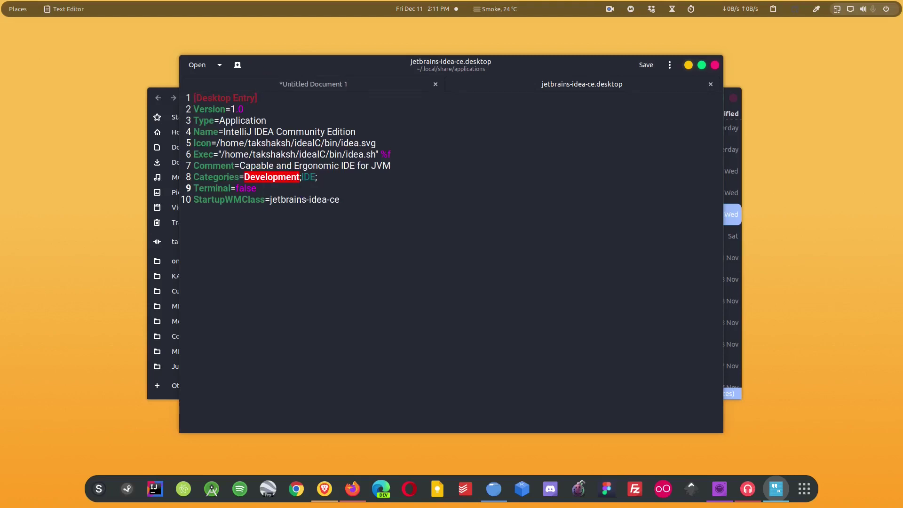
pyautogui.click(267, 95)
pyautogui.hotkey('shift', 'Home')
pyautogui.moveTo(257, 98); pyautogui.dragTo(241, 200)
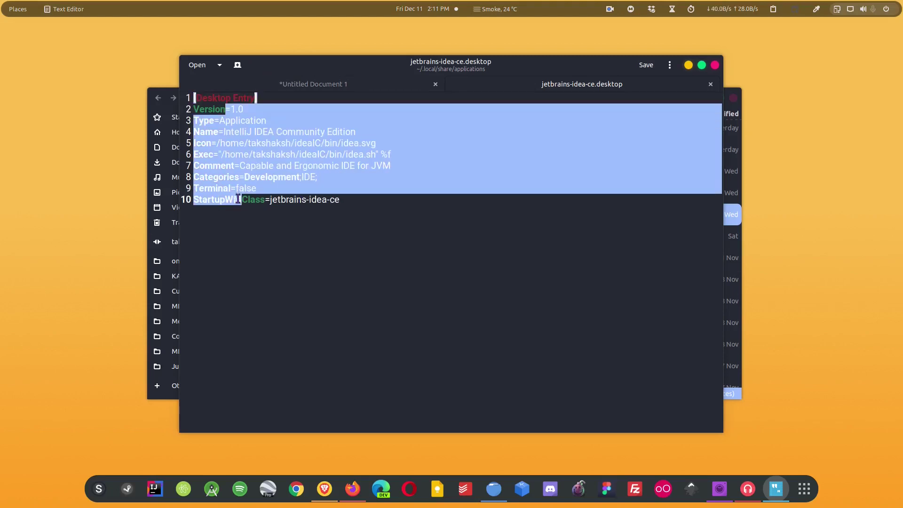
pyautogui.click(238, 203)
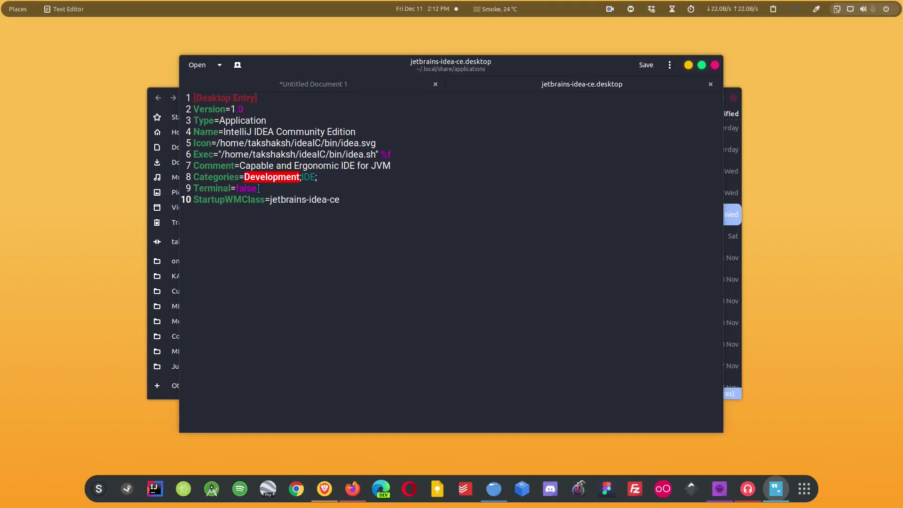
pyautogui.moveTo(225, 154); pyautogui.dragTo(404, 158)
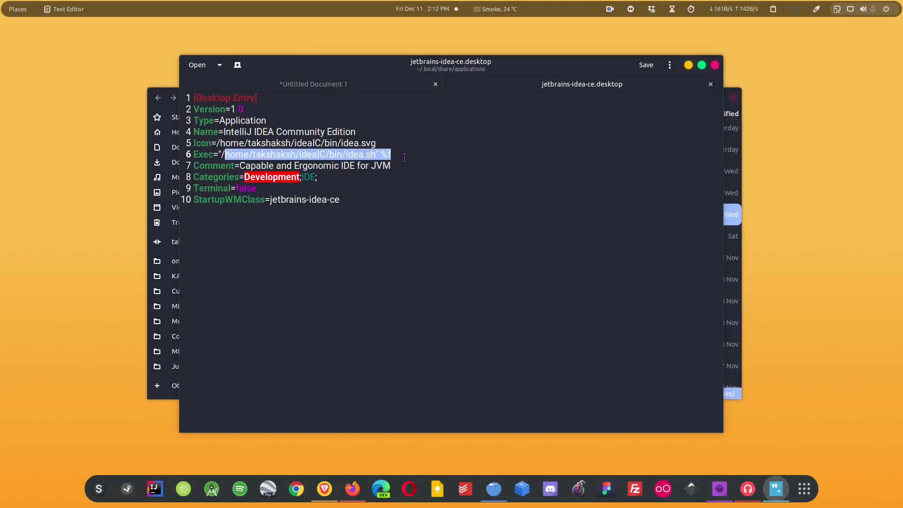
pyautogui.click(365, 158)
pyautogui.moveTo(381, 139); pyautogui.dragTo(226, 143)
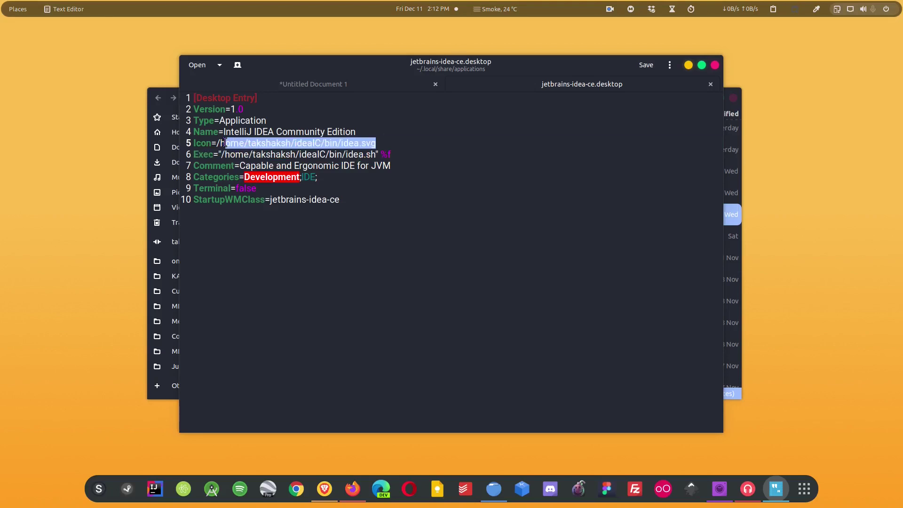
pyautogui.moveTo(360, 131); pyautogui.dragTo(231, 132)
pyautogui.click(243, 133)
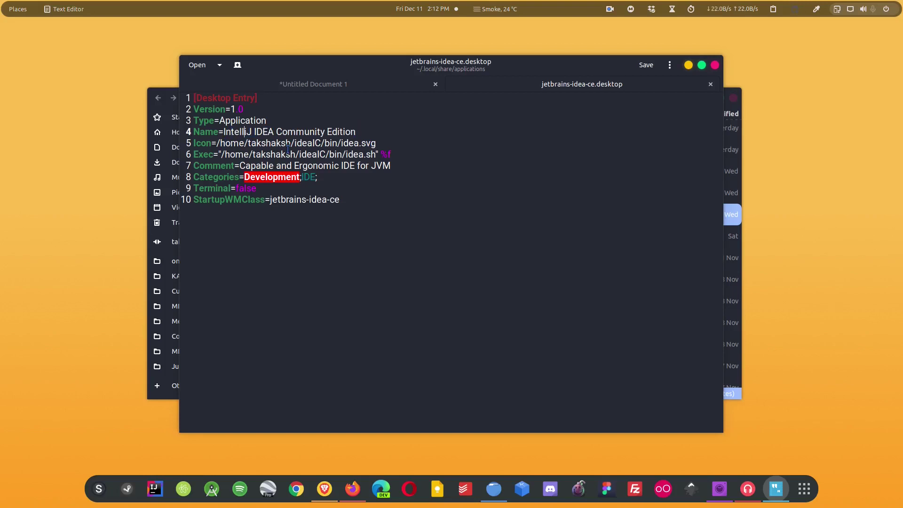
# Search the application launcher for "intel" to compare the entry's name and icon, and dismiss the launcher
pyautogui.hotkey('ctrl', 'space')
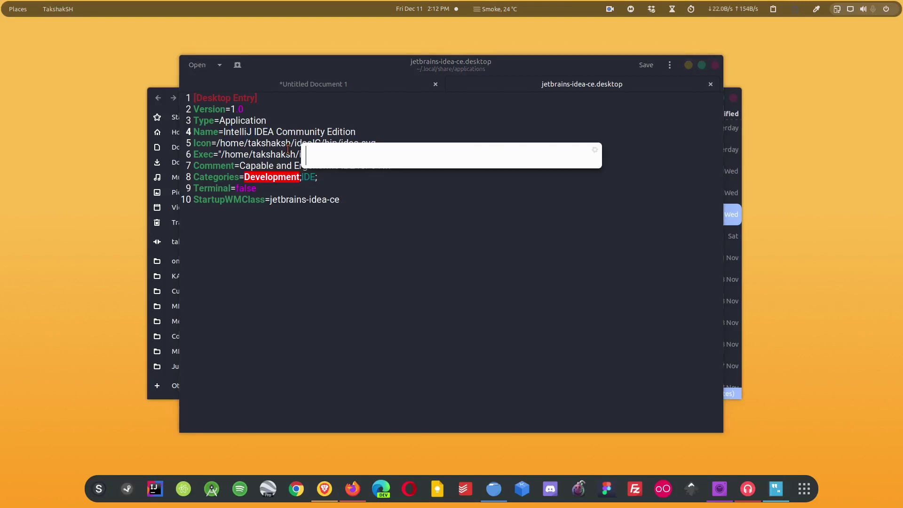
pyautogui.write('intel')
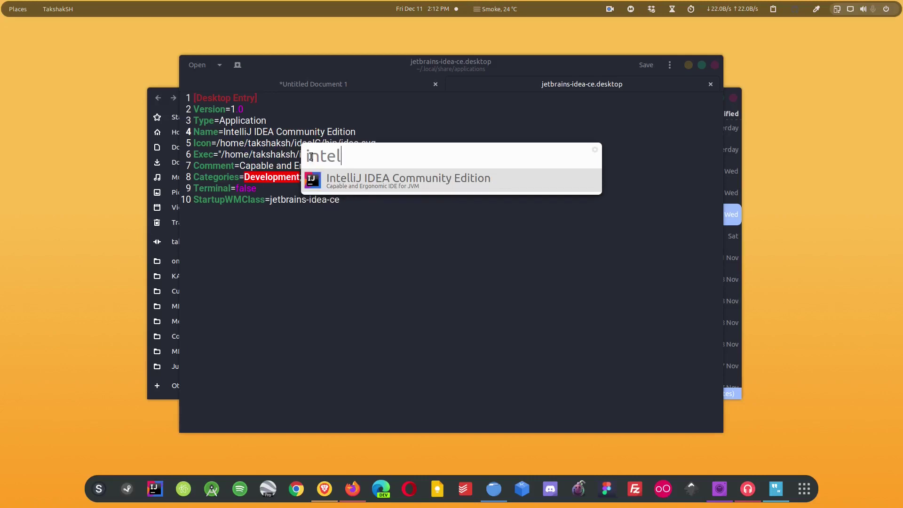
pyautogui.click(229, 141)
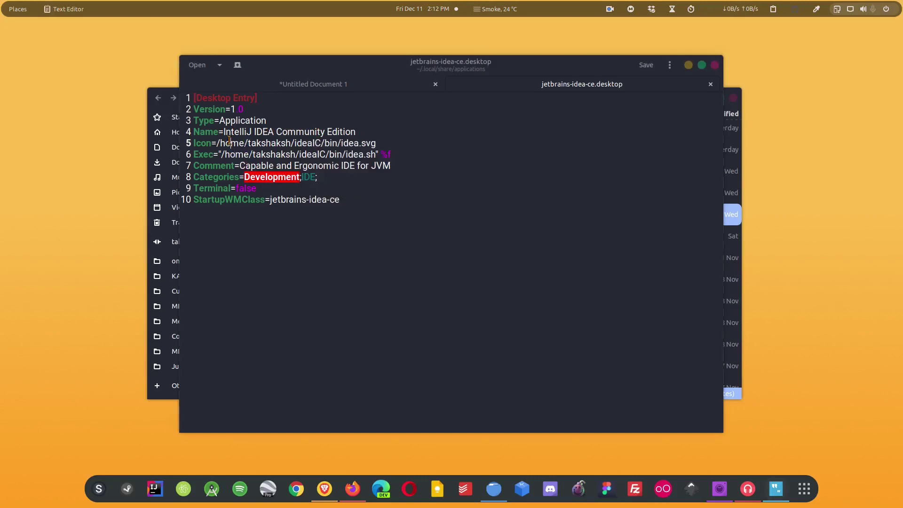
# Review the Exec line of the desktop entry and close the text editor, discarding the unsaved Untitled Document 1
pyautogui.click(325, 154)
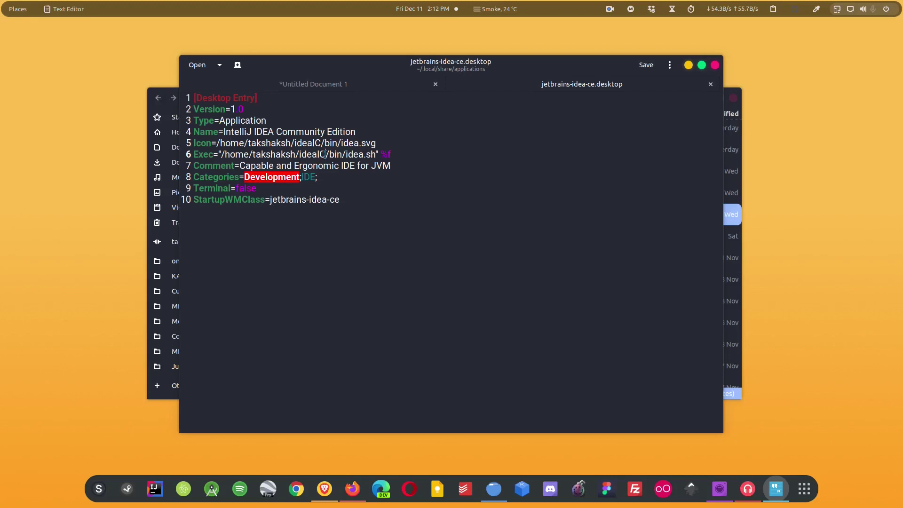
pyautogui.tripleClick(325, 154)
pyautogui.click(325, 154)
pyautogui.click(715, 65)
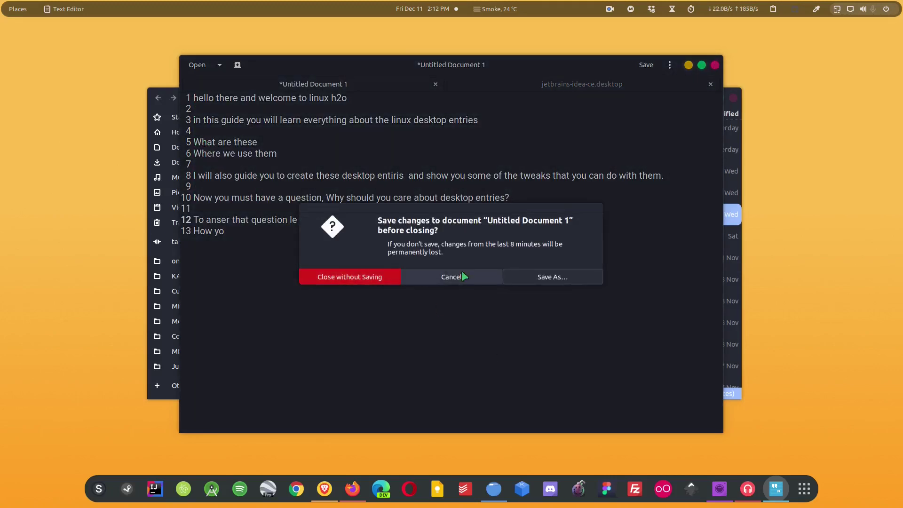
pyautogui.click(386, 281)
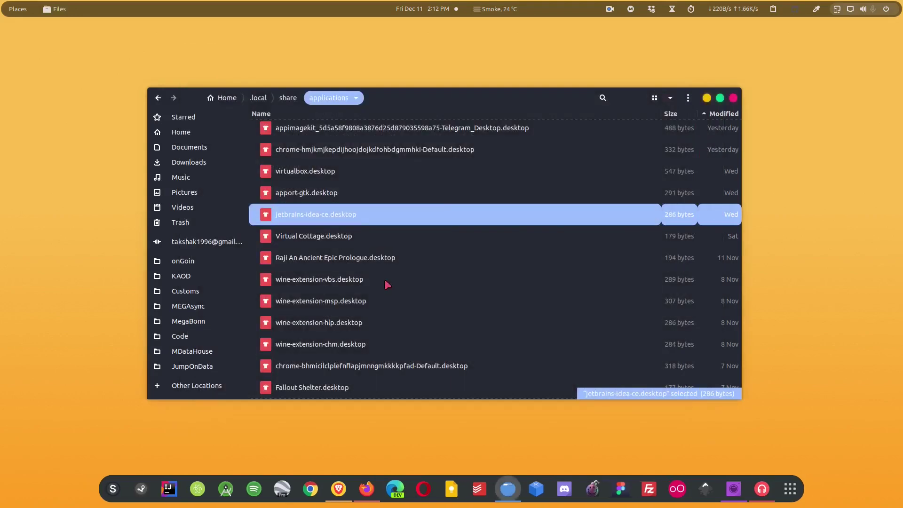
# Return the applications folder to icon view and open Home in a new tab with hidden files not shown
pyautogui.click(655, 97)
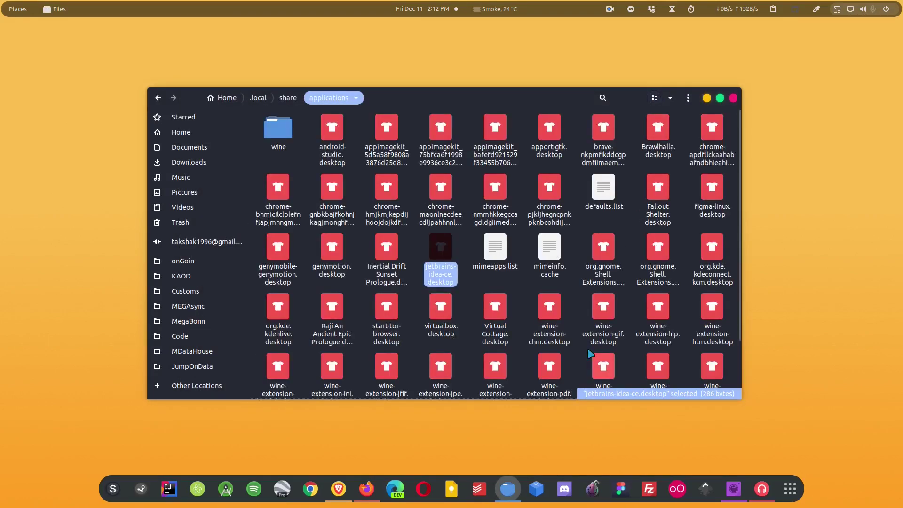
pyautogui.rightClick(219, 133)
pyautogui.click(193, 168)
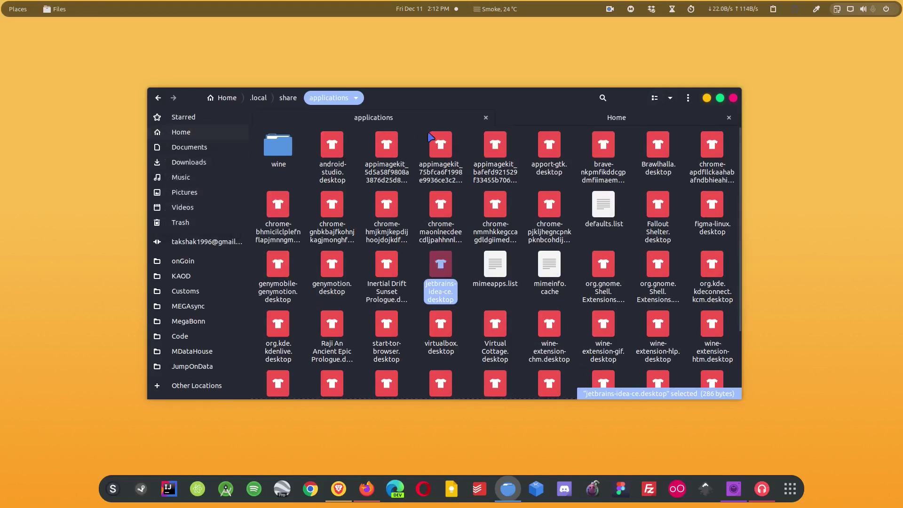
pyautogui.click(536, 120)
pyautogui.hotkey('ctrl', 'h')
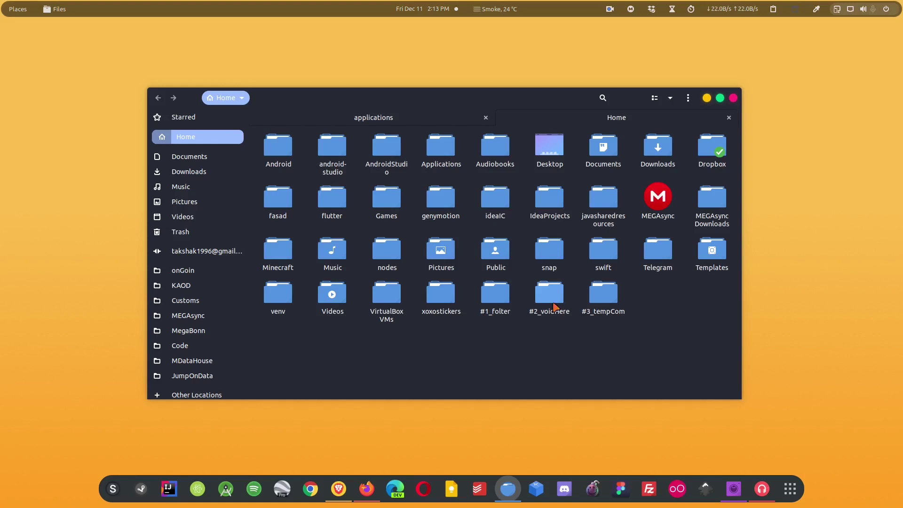
# Search the applications overview for "droid", clear the search, and return to the file manager
pyautogui.click(790, 490)
pyautogui.write('droid')
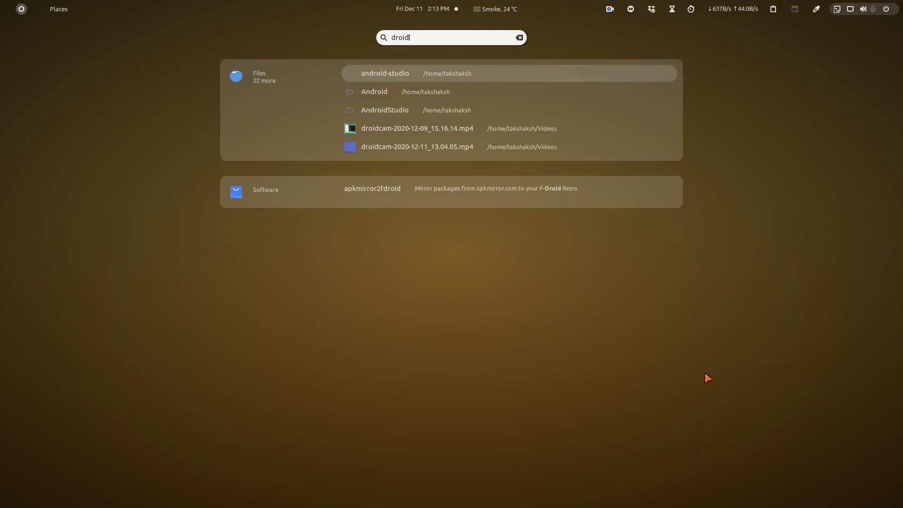
pyautogui.press('BackSpace')
pyautogui.press('BackSpace')
pyautogui.press('BackSpace')
pyautogui.press('BackSpace')
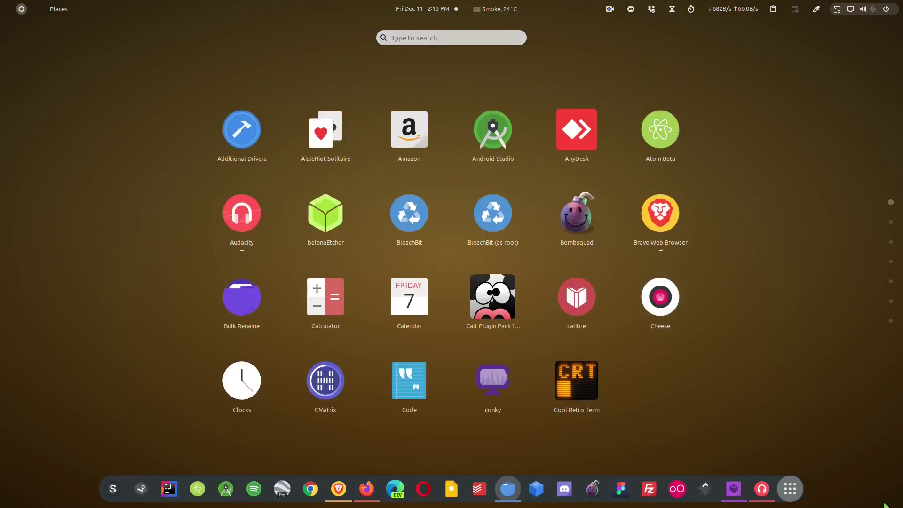
pyautogui.click(790, 488)
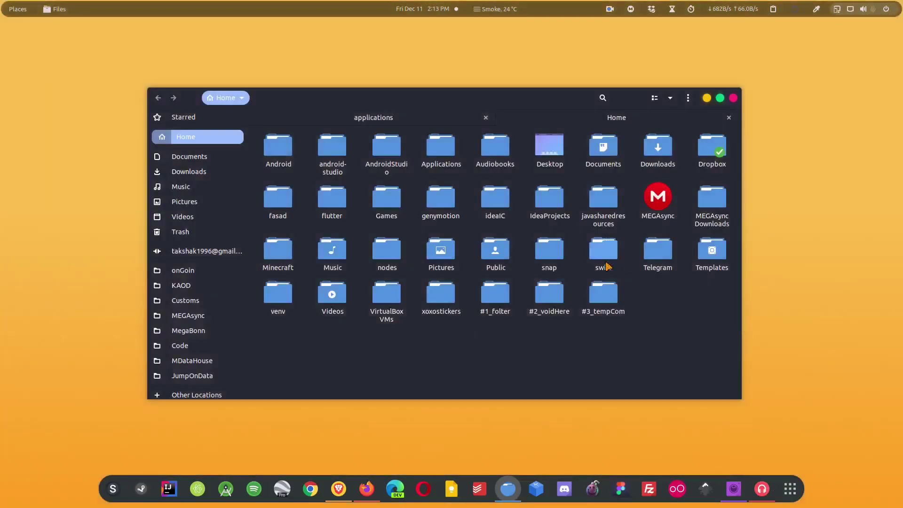
# Run the droidcam command from the quick launcher by entering ">droi" and picking droidcam
pyautogui.hotkey('ctrl', 'space')
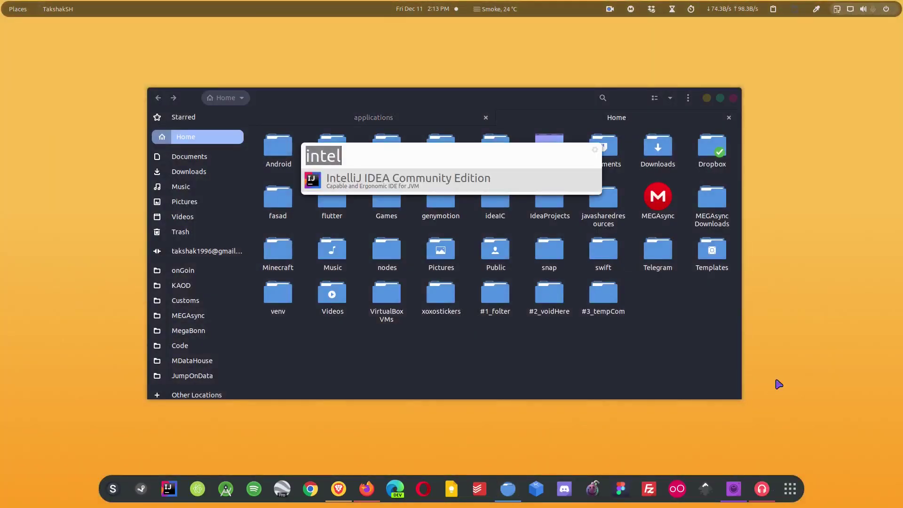
pyautogui.write('>droi')
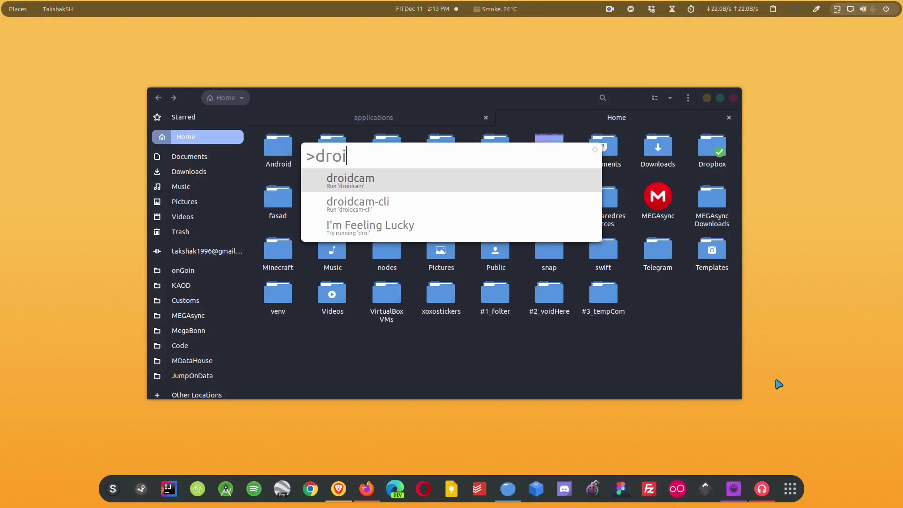
pyautogui.press('Return')
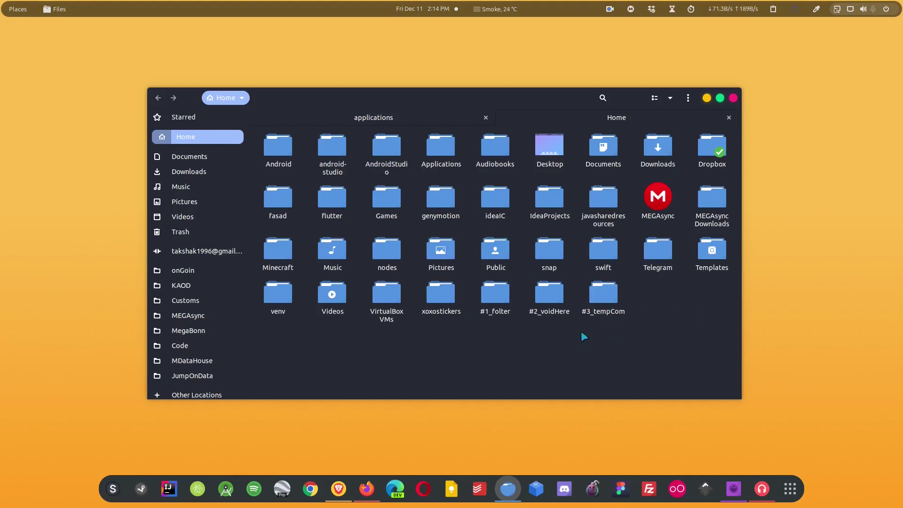
# Open the bin folder inside ideaIC and select the idea.sh script
pyautogui.doubleClick(497, 216)
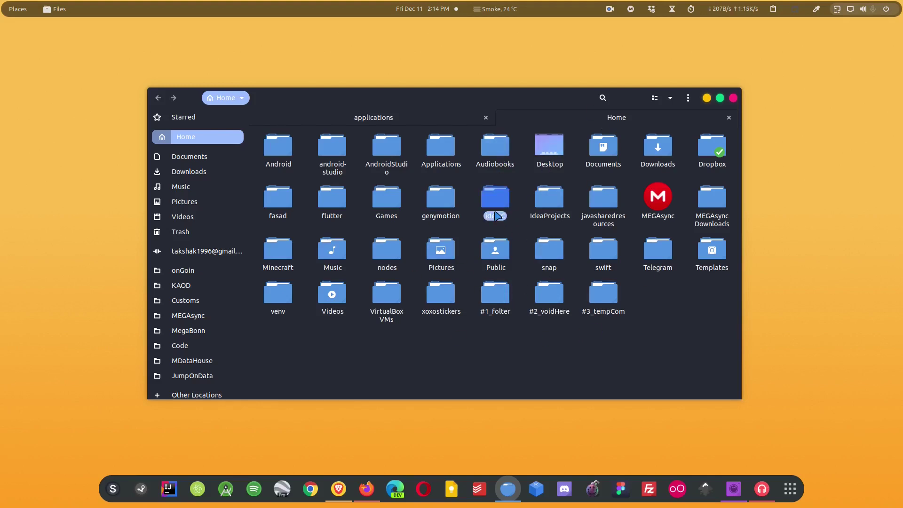
pyautogui.doubleClick(278, 148)
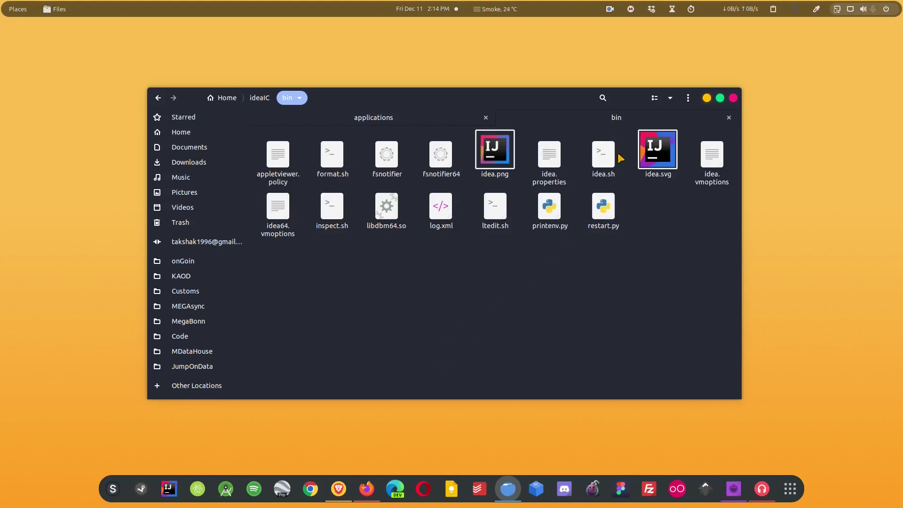
pyautogui.click(594, 151)
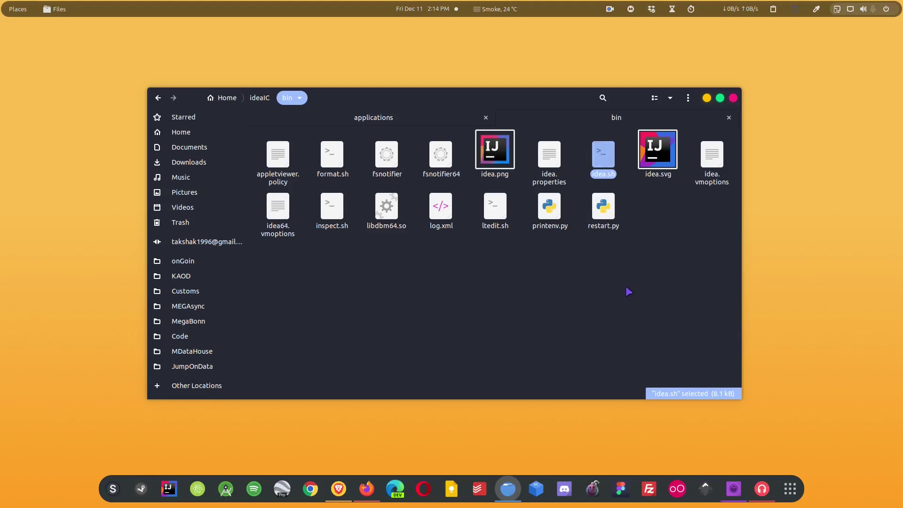
# Open a terminal in the bin folder, list its files with ls, and start IntelliJ by running ./idea.sh
pyautogui.rightClick(631, 323)
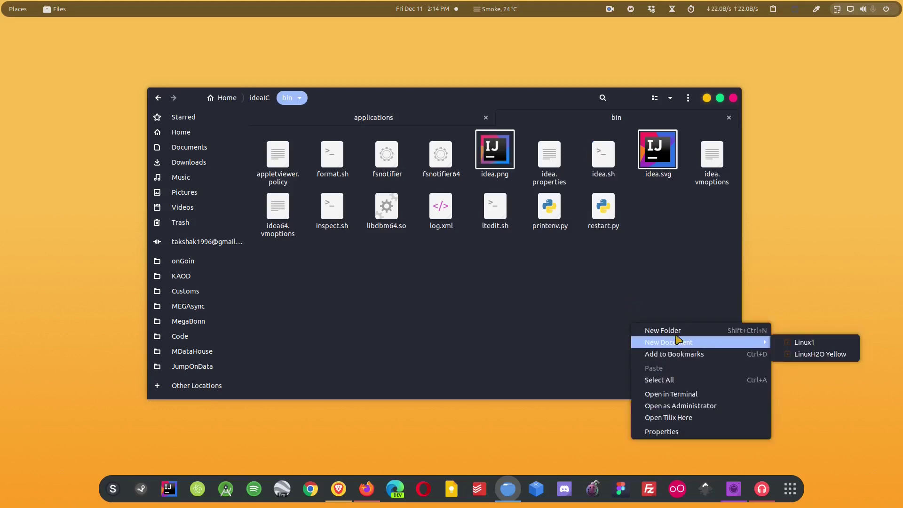
pyautogui.click(697, 395)
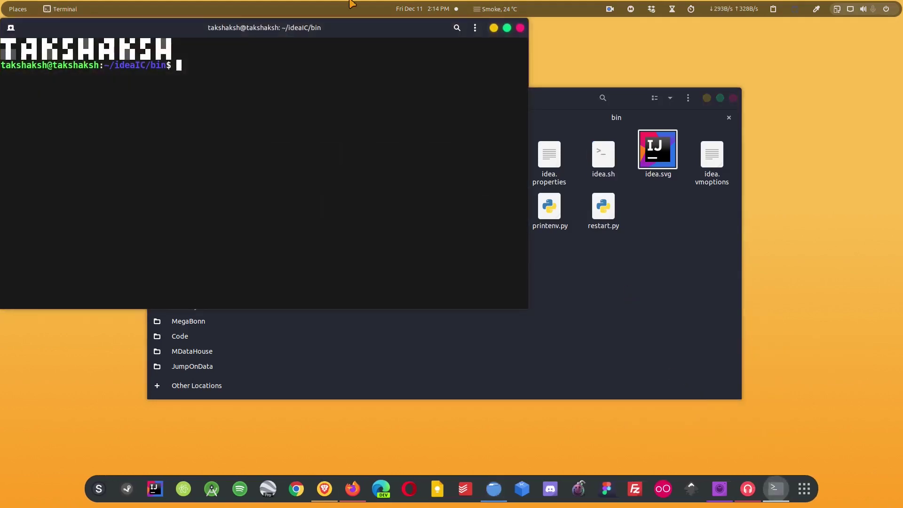
pyautogui.moveTo(347, 35); pyautogui.dragTo(693, 218)
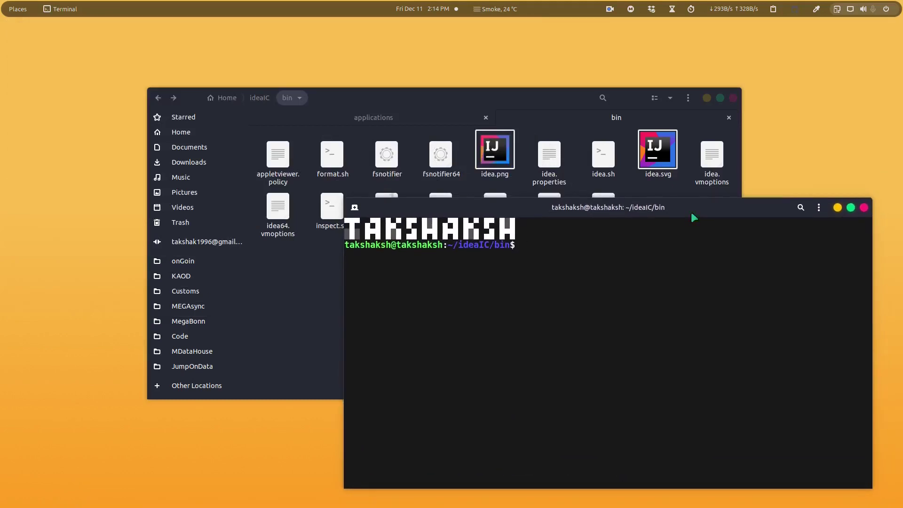
pyautogui.write('ls')
pyautogui.press('Return')
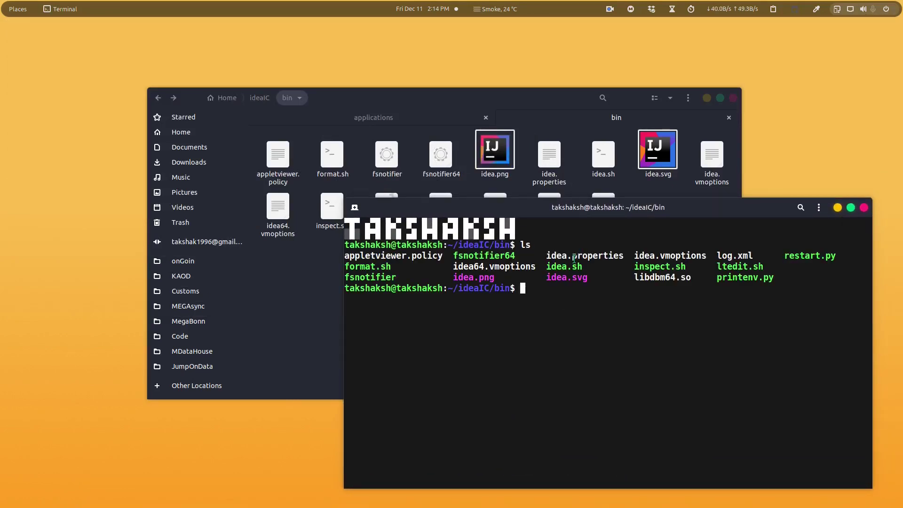
pyautogui.doubleClick(567, 266)
pyautogui.write('./idea.sh')
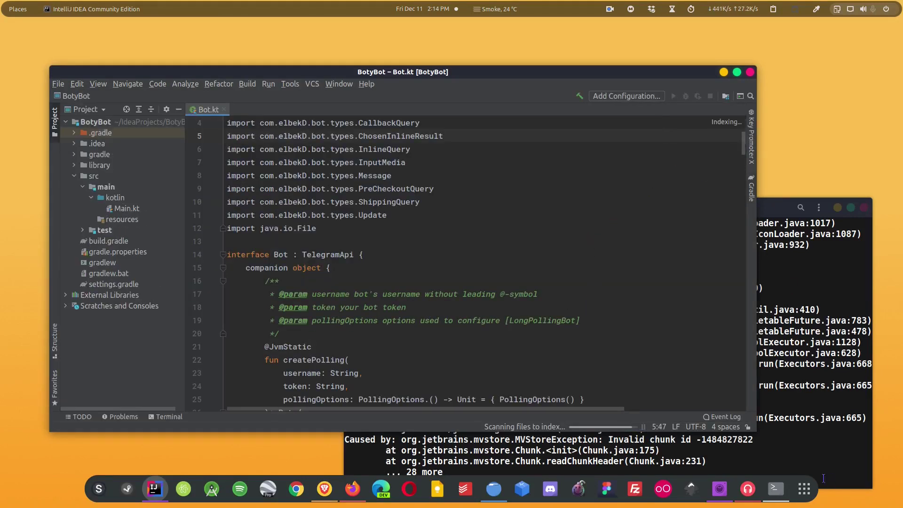
# Search the applications overview for "ide" and open the IntelliJ IDEA Community Edition result
pyautogui.click(804, 489)
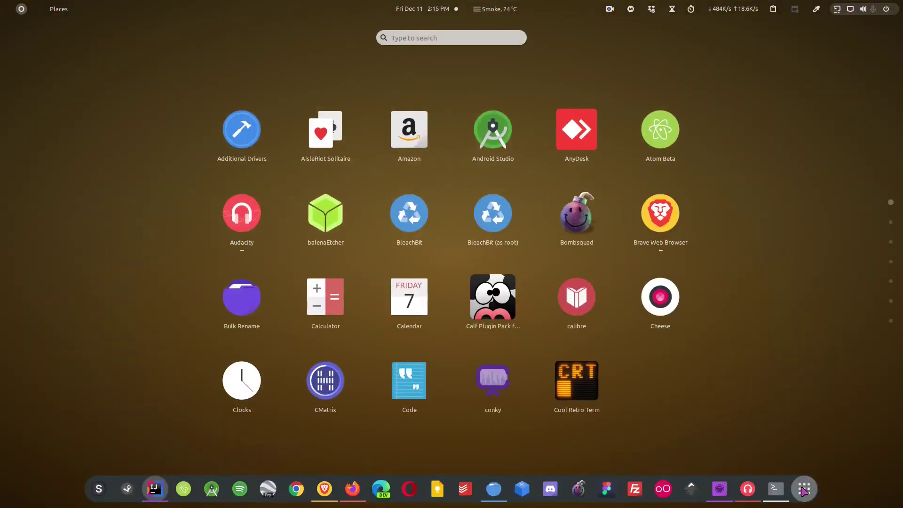
pyautogui.write('ide')
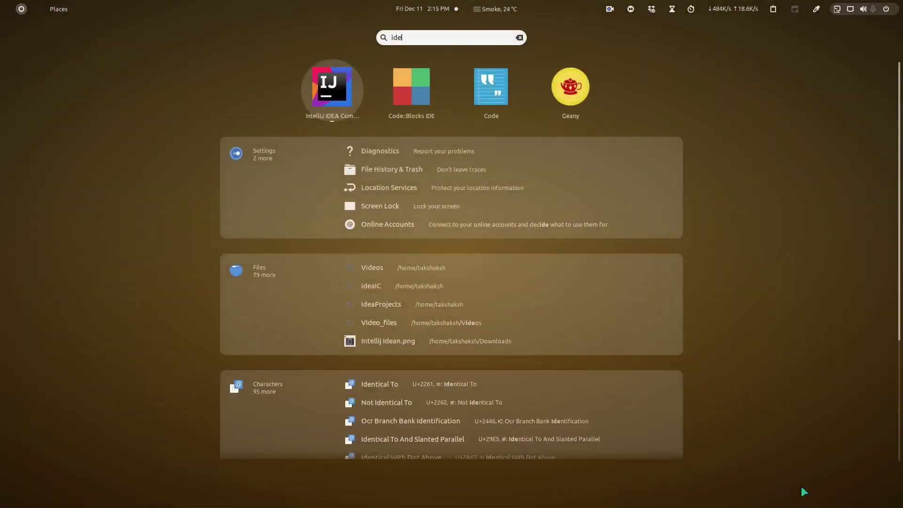
pyautogui.click(345, 88)
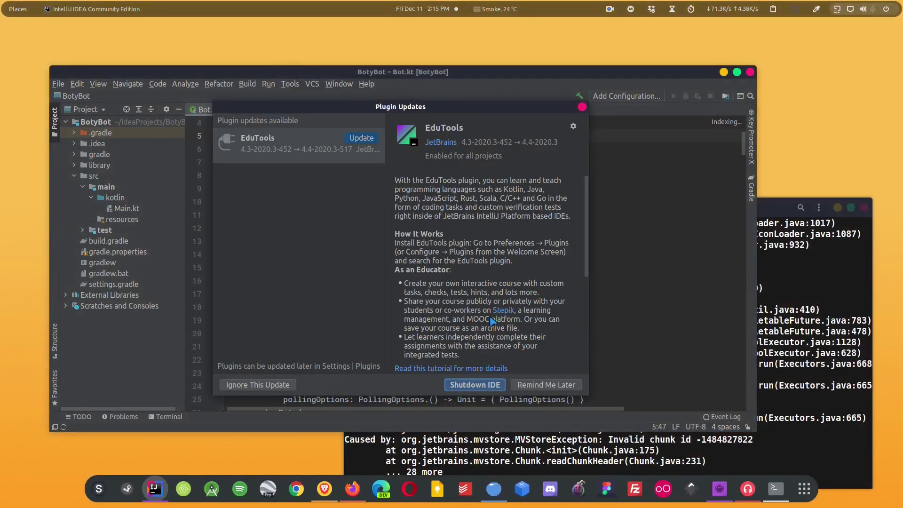
# Dismiss the plugin updates dialog, exit IntelliJ despite its background tasks, and close the terminal
pyautogui.click(582, 107)
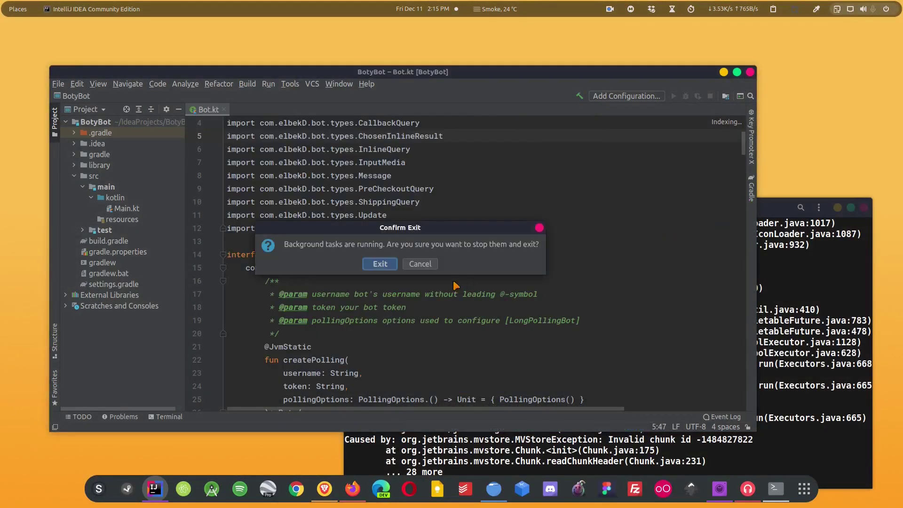
pyautogui.click(380, 264)
pyautogui.moveTo(612, 214); pyautogui.dragTo(429, 146)
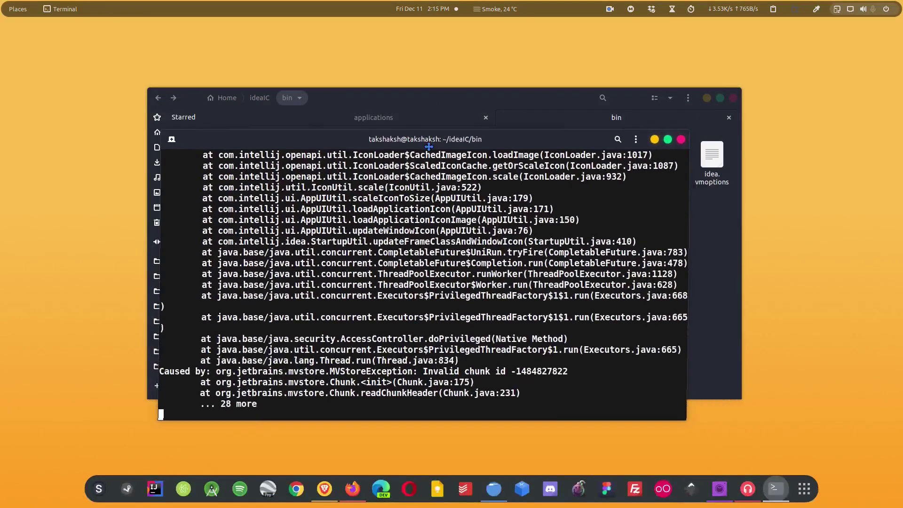
pyautogui.click(681, 139)
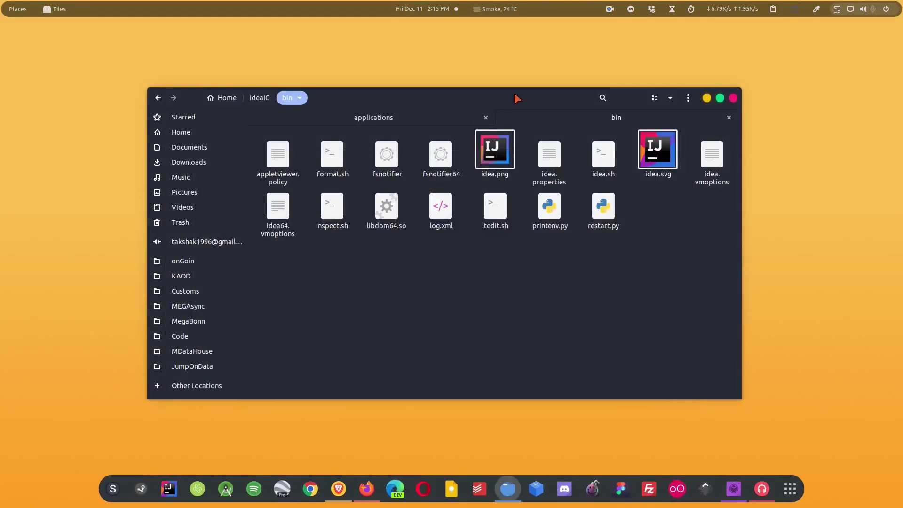
# Search the quick launcher for "droid" and dismiss it to return to the file manager
pyautogui.moveTo(518, 98); pyautogui.dragTo(552, 98)
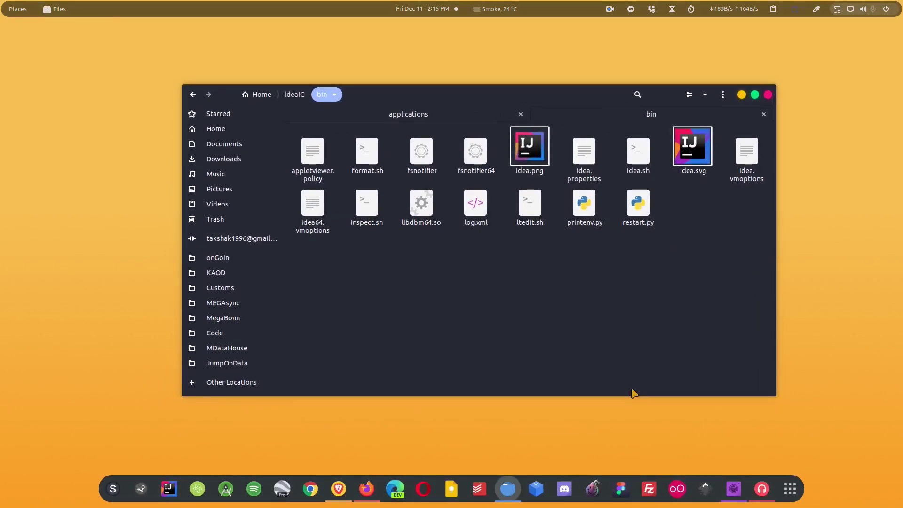
pyautogui.hotkey('ctrl', 'space')
pyautogui.write('droid')
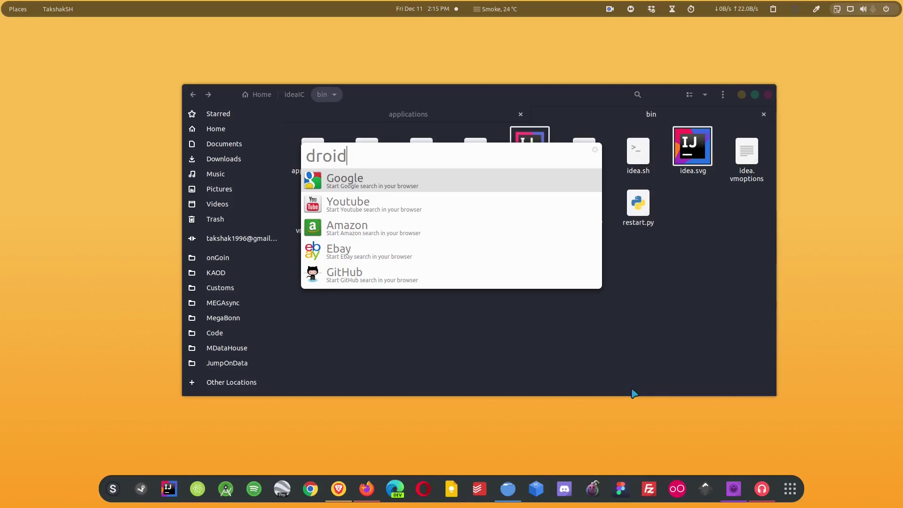
pyautogui.press('Escape')
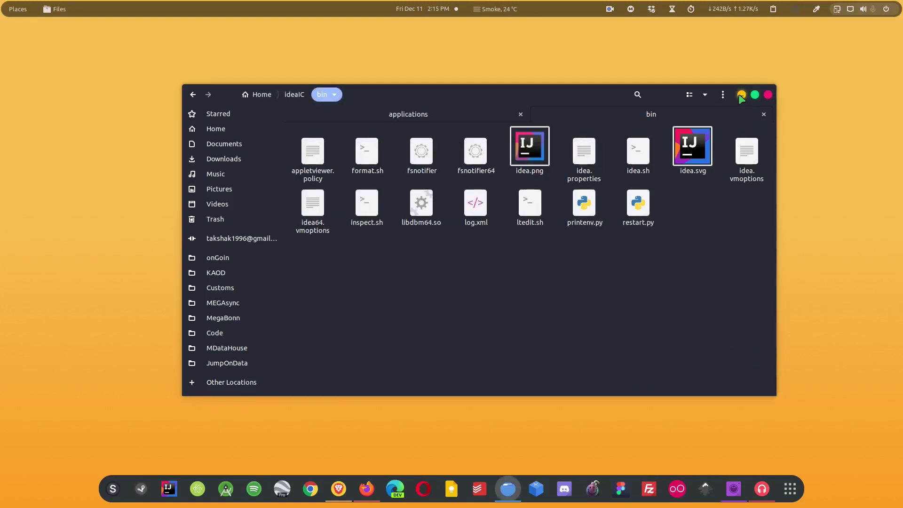
# Duplicate jetbrains-idea-ce.desktop within the .local/share/applications folder
pyautogui.click(463, 115)
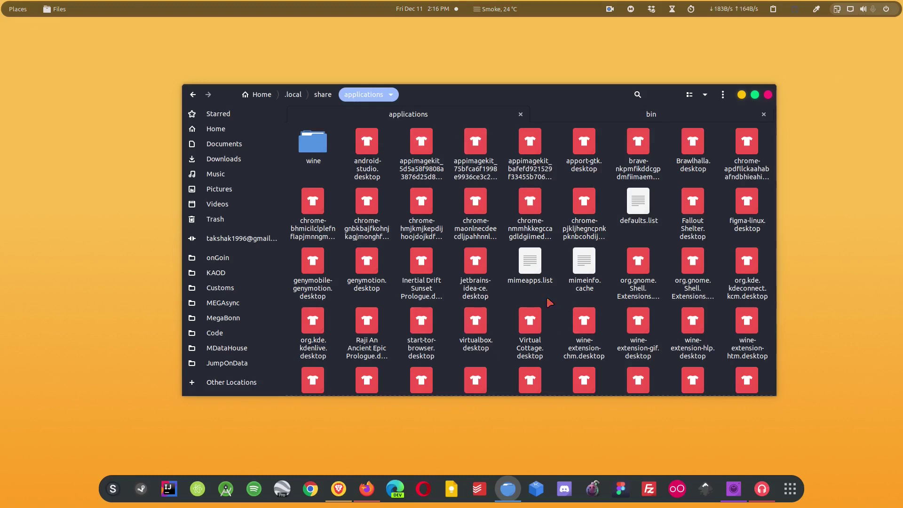
pyautogui.click(475, 275)
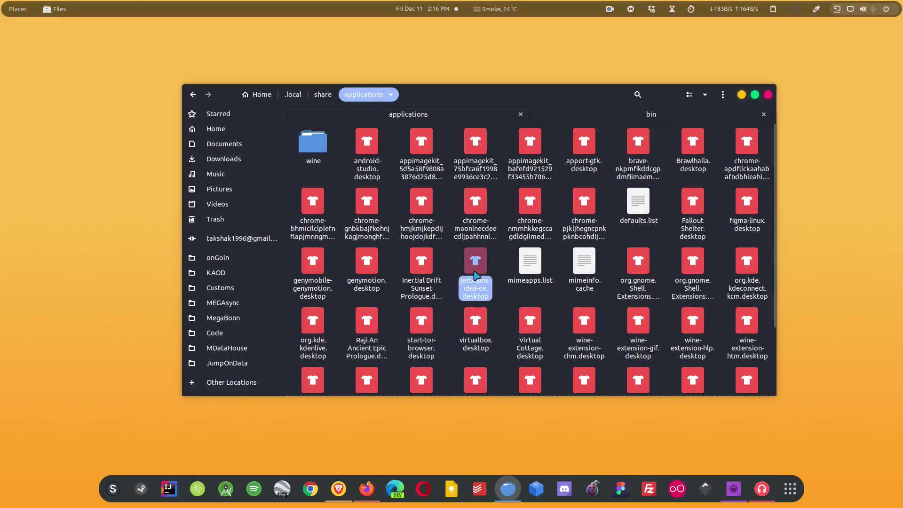
pyautogui.rightClick(475, 271)
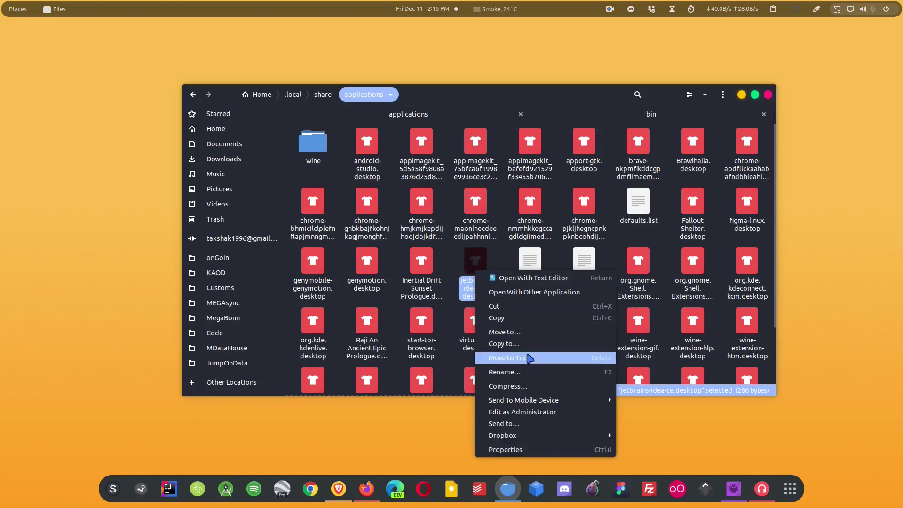
pyautogui.click(496, 318)
pyautogui.hotkey('ctrl', 'v')
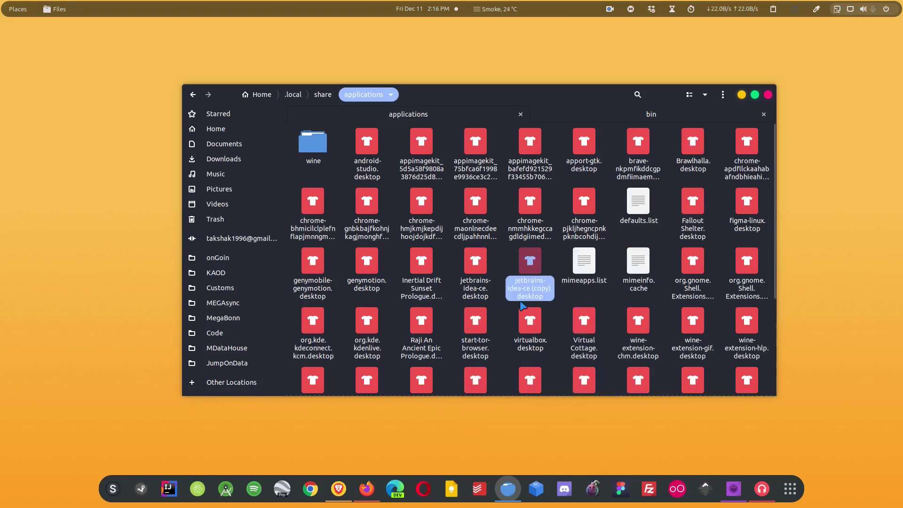
# Rename the copied desktop file as droidcam.desktop
pyautogui.press('F2')
pyautogui.write('droidcam.desktop')
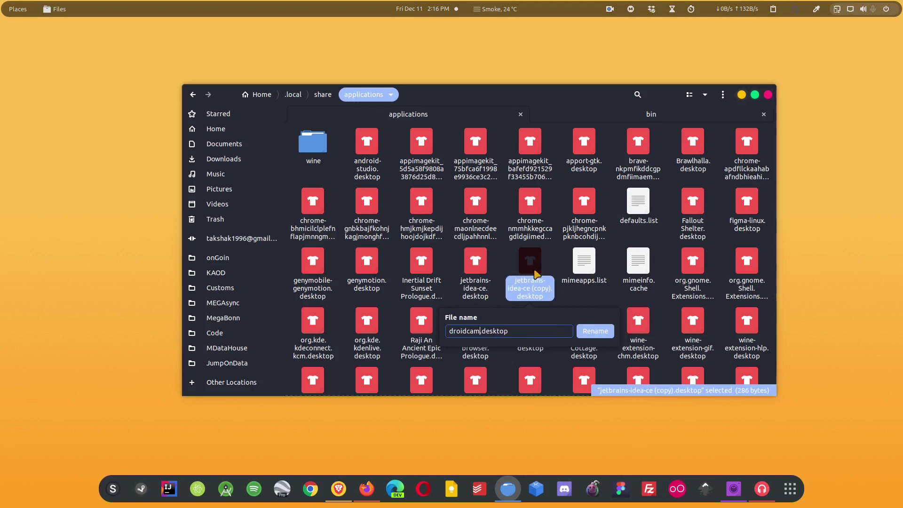
pyautogui.press('Return')
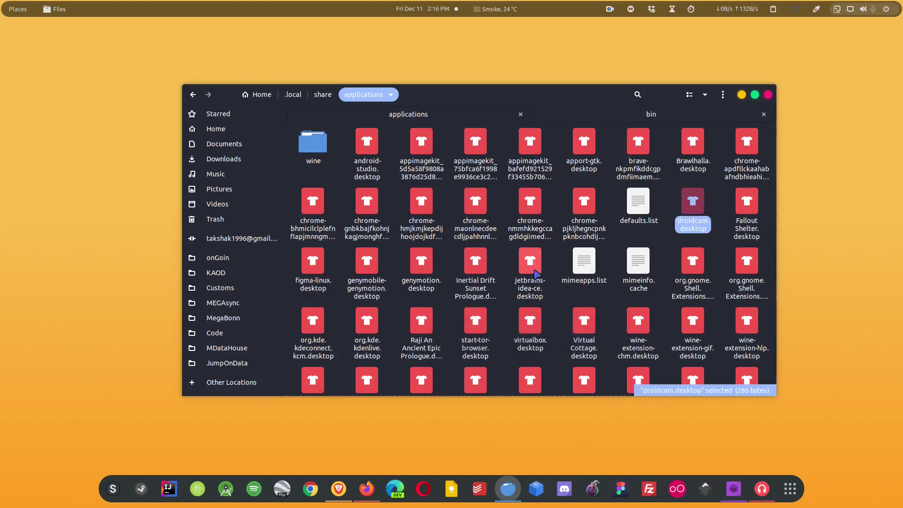
# Open droidcam.desktop in the text editor and set its Name entry to Droidcam
pyautogui.doubleClick(692, 201)
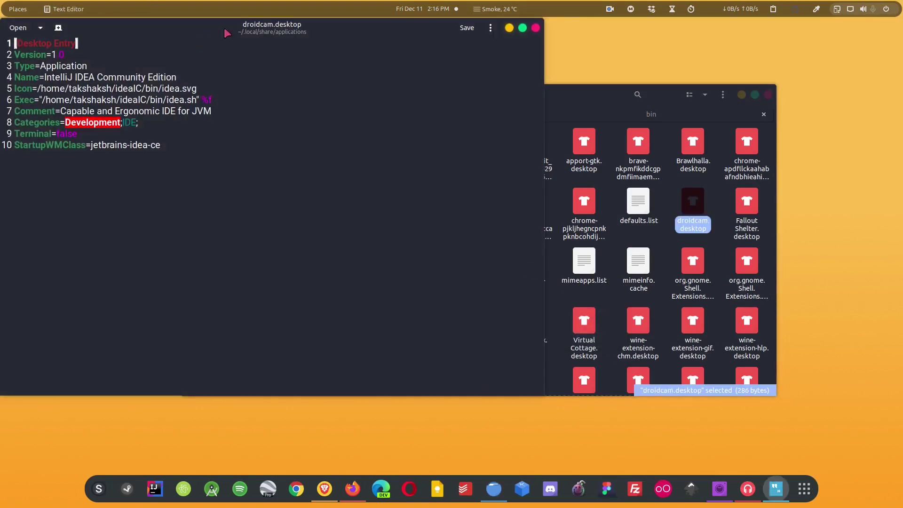
pyautogui.moveTo(224, 31); pyautogui.dragTo(603, 139)
pyautogui.moveTo(562, 188); pyautogui.dragTo(422, 185)
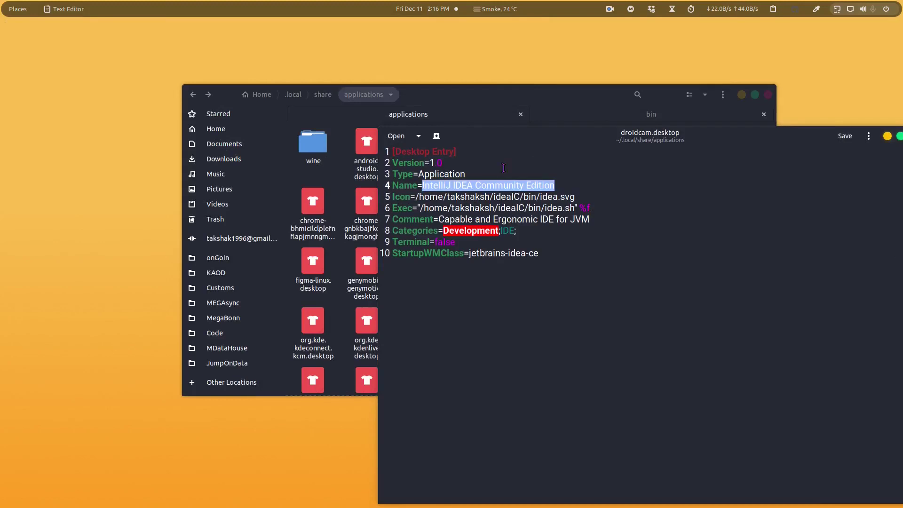
pyautogui.write('Droidcam')
# Replace the quoted idea.sh path in the Exec entry with droidcam, keeping %f, and clear the StartupWMClass value
pyautogui.moveTo(579, 208); pyautogui.dragTo(417, 208)
pyautogui.write('droidcam')
pyautogui.moveTo(541, 253); pyautogui.dragTo(469, 253)
pyautogui.press('BackSpace')
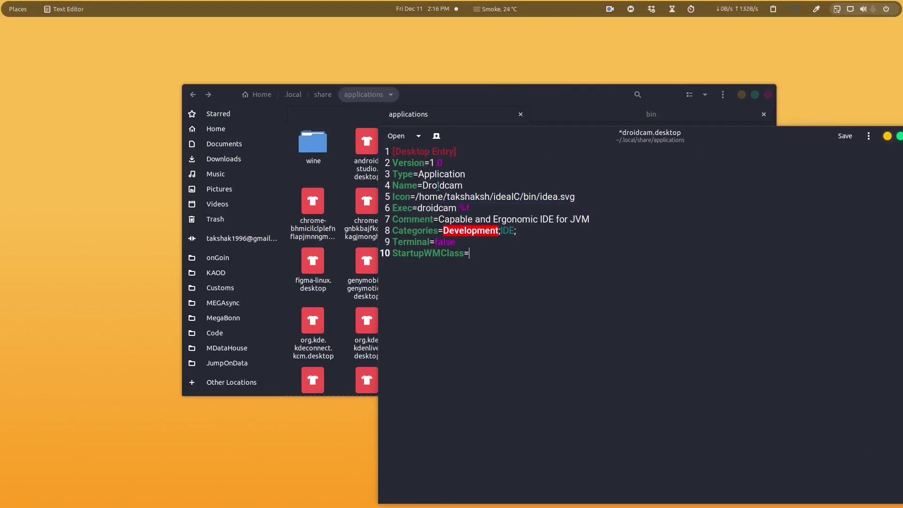
# Open Downloads in a new file manager tab, find droidcam.svg in App Vectors, and view the image's properties for its location
pyautogui.doubleClick(486, 197)
pyautogui.middleClick(254, 159)
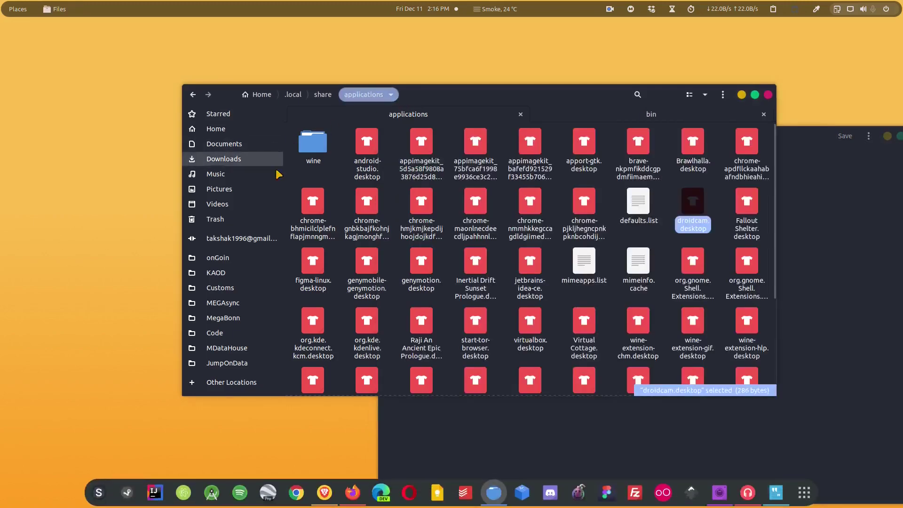
pyautogui.rightClick(254, 158)
pyautogui.click(529, 114)
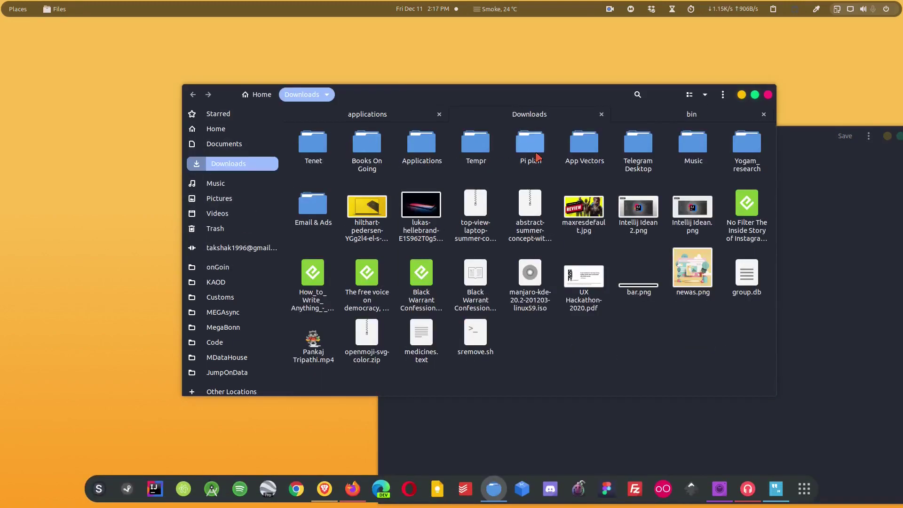
pyautogui.doubleClick(531, 141)
pyautogui.write('droidcam')
pyautogui.rightClick(366, 348)
pyautogui.click(443, 375)
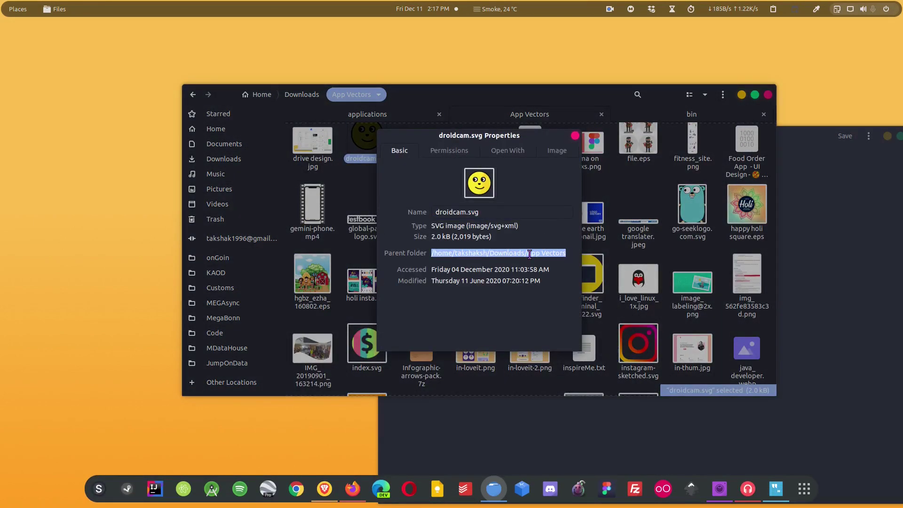
# Point the Icon entry of droidcam.desktop to Downloads/droidcam.svg in the home folder
pyautogui.press('Escape')
pyautogui.hotkey('alt', 'Up')
pyautogui.click(570, 423)
pyautogui.moveTo(492, 197); pyautogui.dragTo(558, 196)
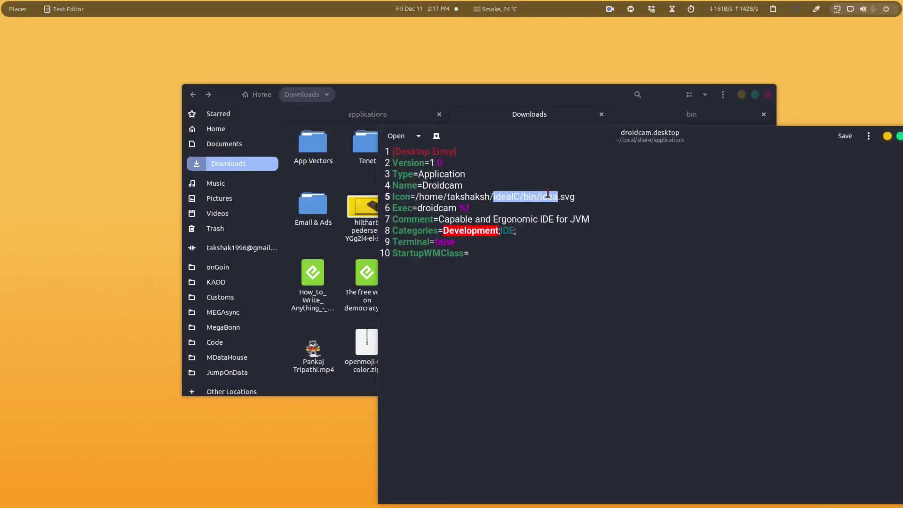
pyautogui.write('Downloads/droidcam')
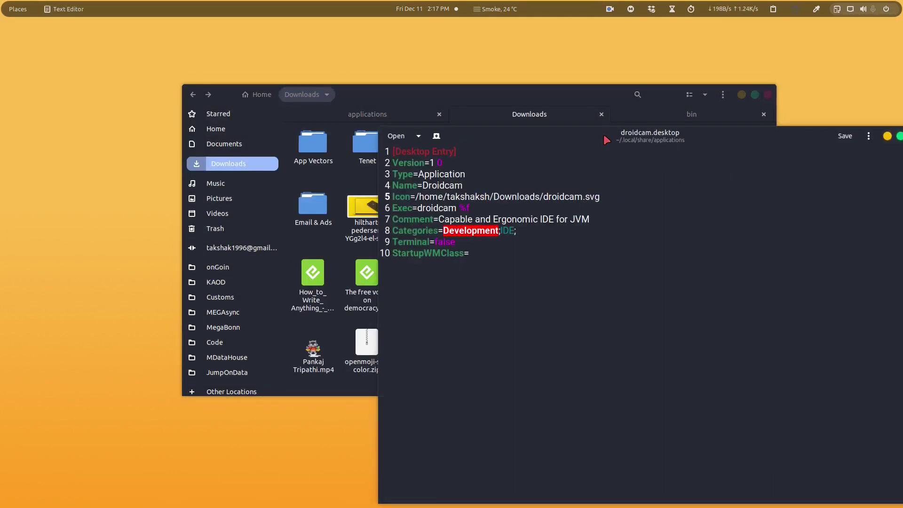
pyautogui.moveTo(604, 136); pyautogui.dragTo(450, 134)
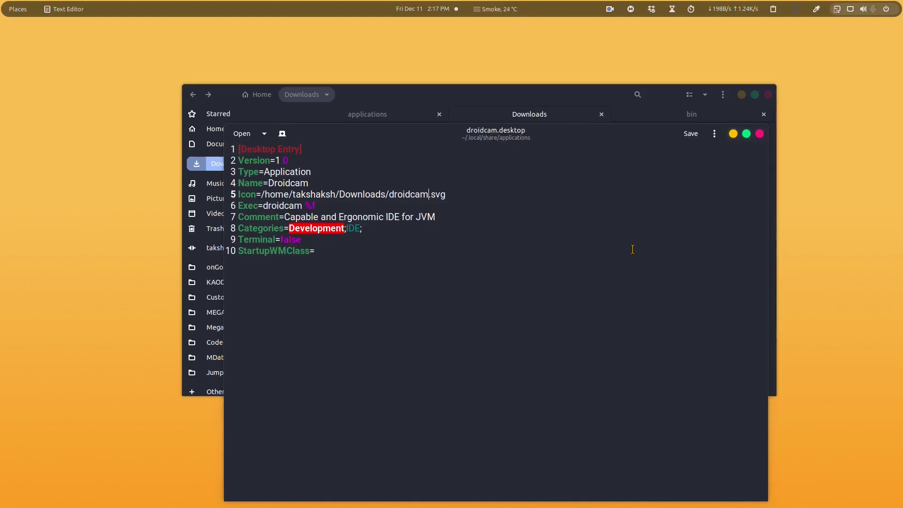
# Search the installed applications for droi, launch Droidcam from its new desktop entry, and close its window
pyautogui.click(799, 497)
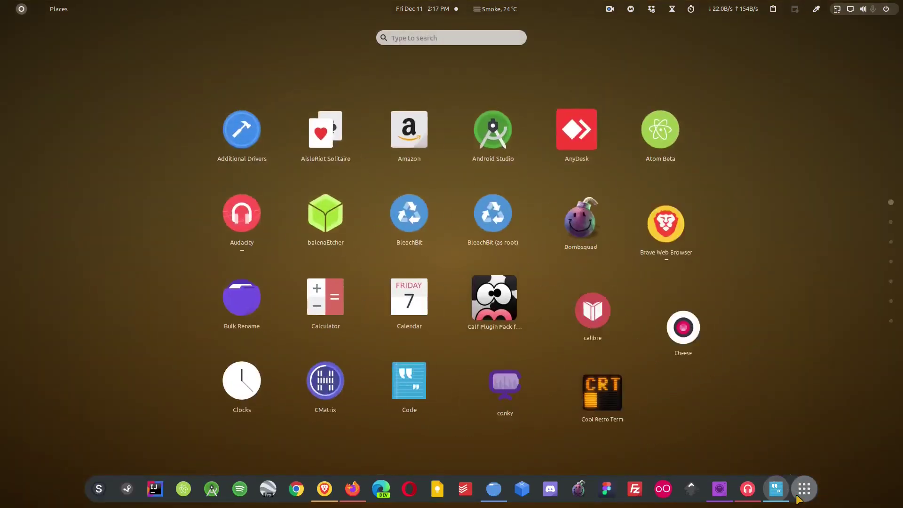
pyautogui.write('droi')
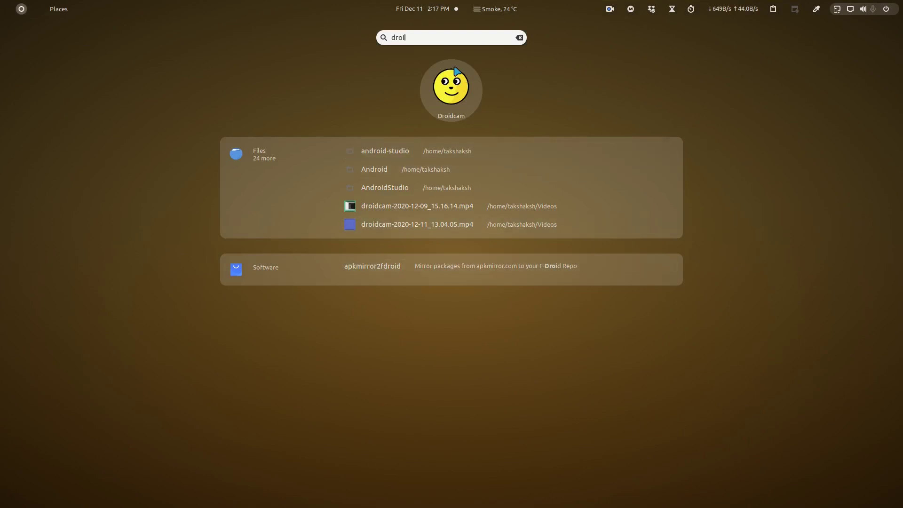
pyautogui.click(460, 85)
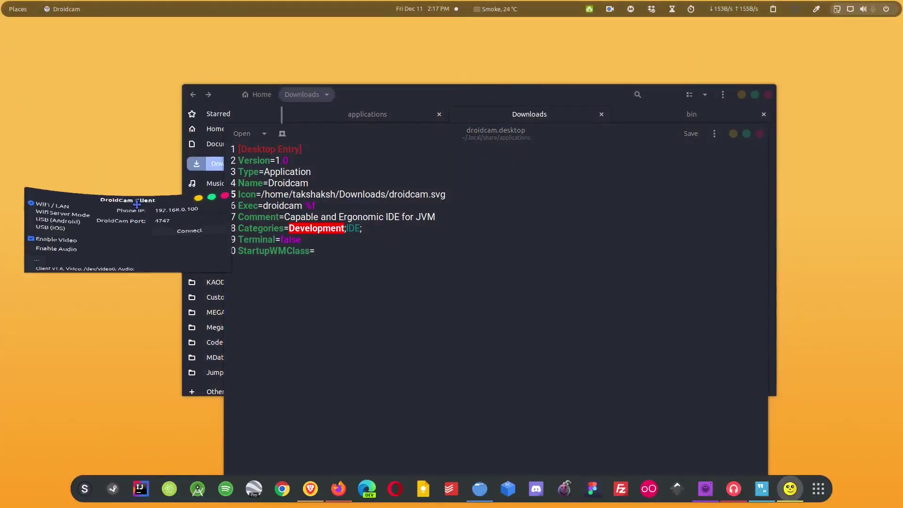
pyautogui.click(175, 244)
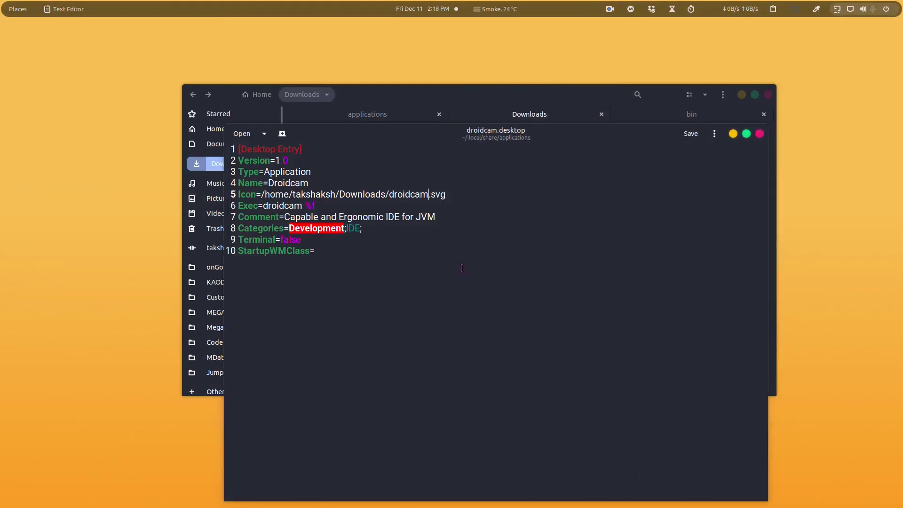
# Close the text editor, permanently delete droidcam.desktop from the applications folder, and minimize the file manager
pyautogui.click(759, 134)
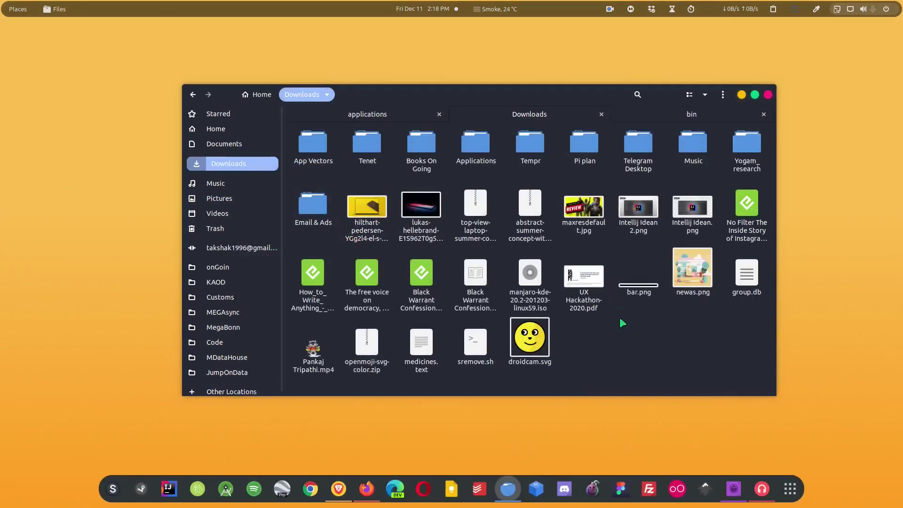
pyautogui.click(367, 113)
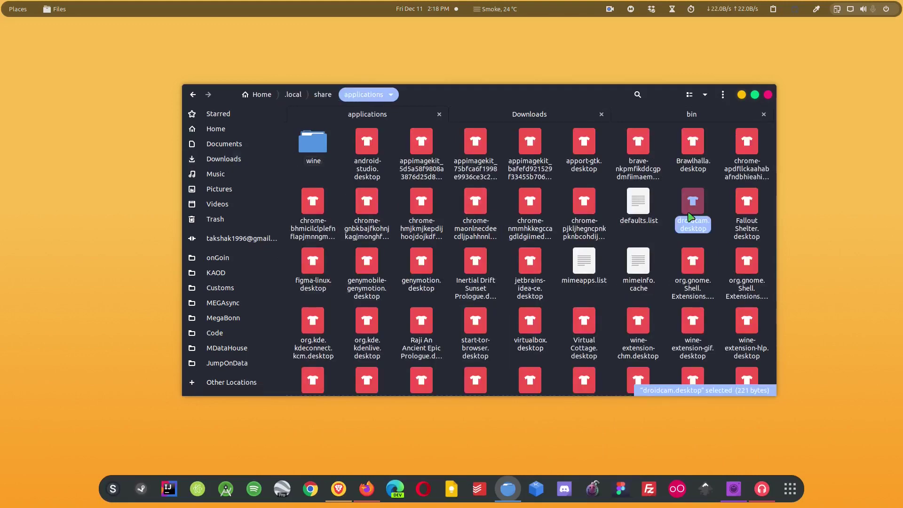
pyautogui.hotkey('shift', 'Delete')
pyautogui.press('Return')
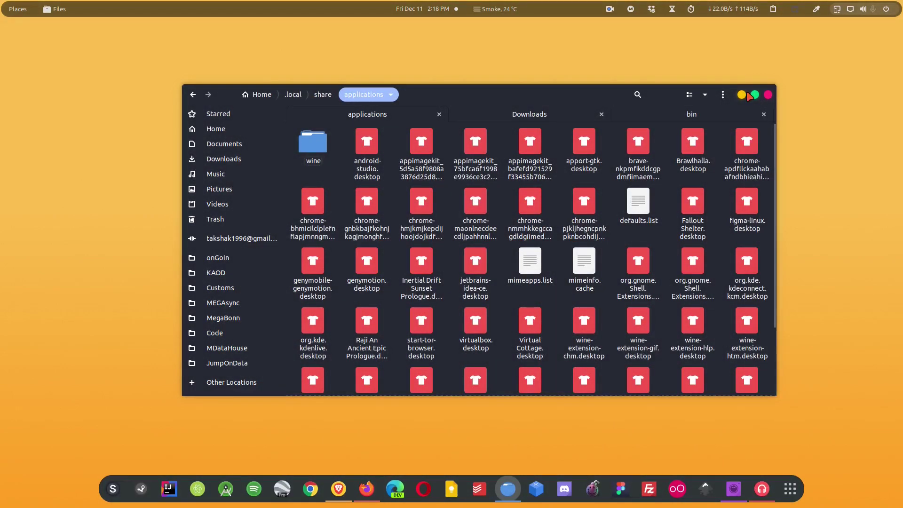
pyautogui.click(742, 94)
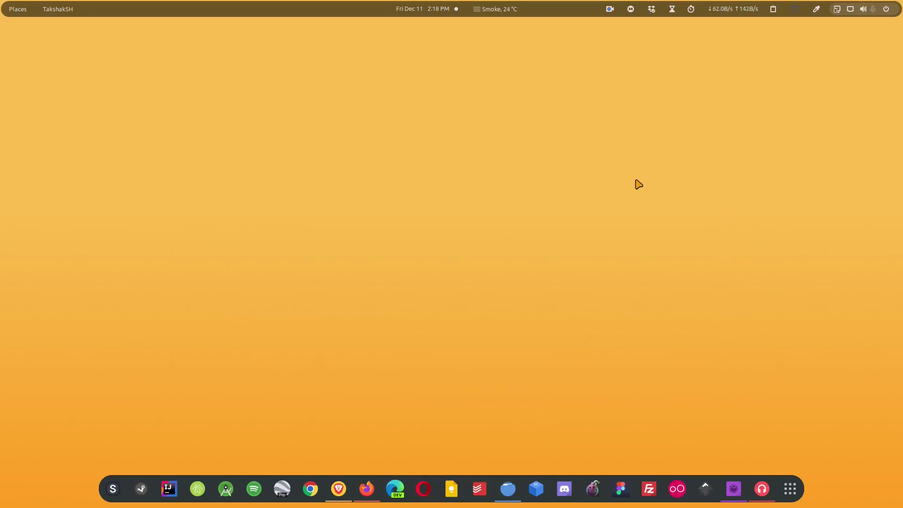
# Find the Software application with the desktop launcher search and open it
pyautogui.hotkey('ctrl', 'space')
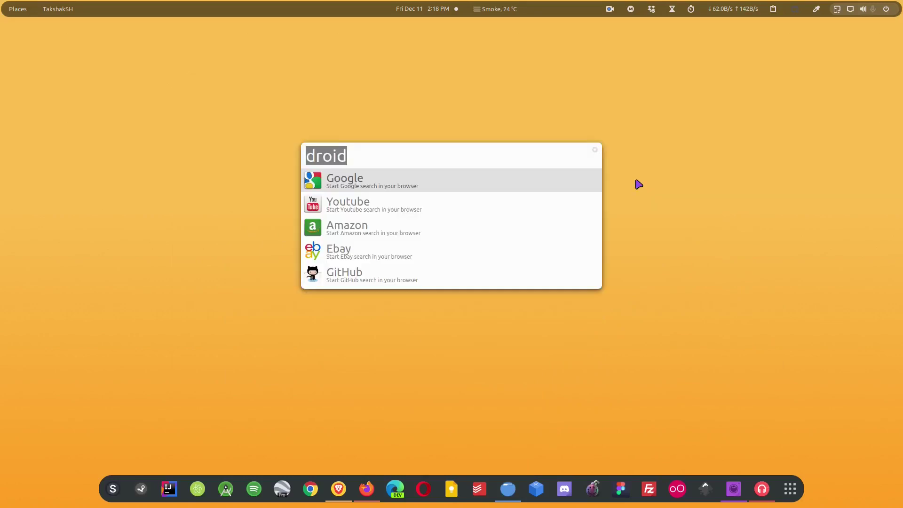
pyautogui.press('BackSpace')
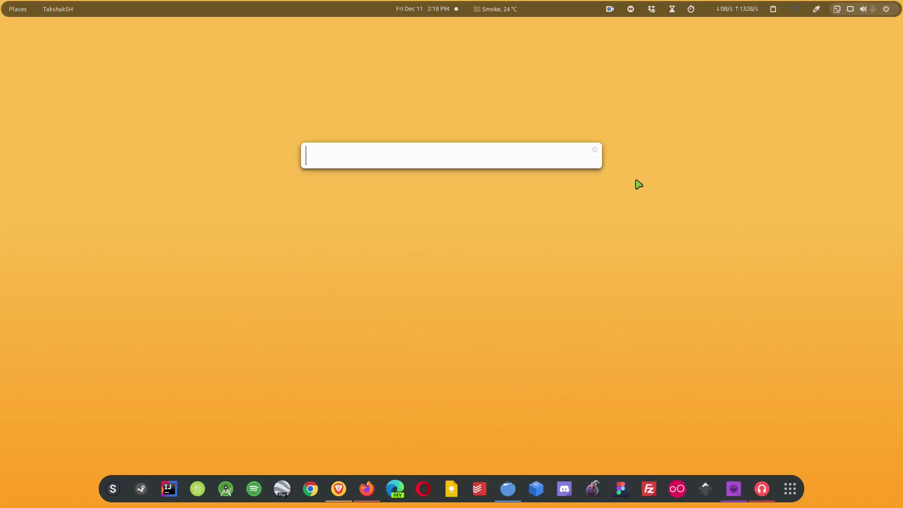
pyautogui.write('sod')
pyautogui.press('BackSpace')
pyautogui.write('f')
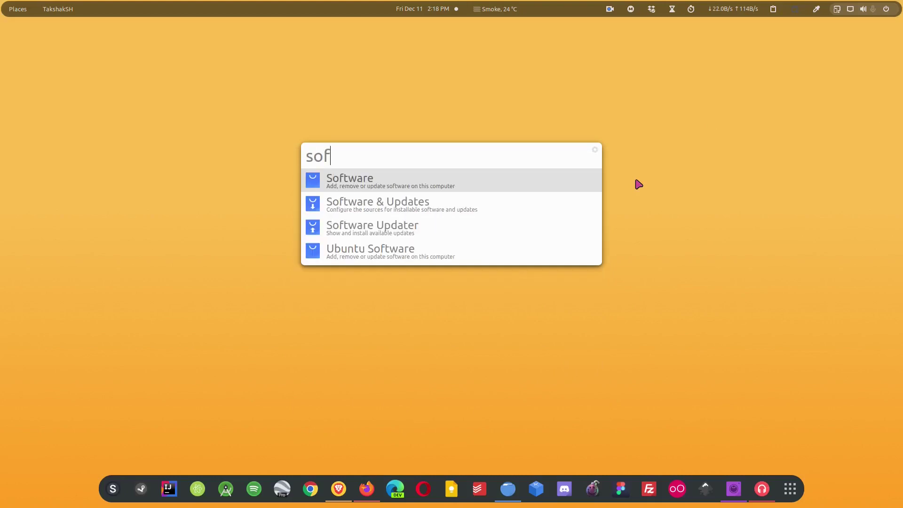
pyautogui.press('Return')
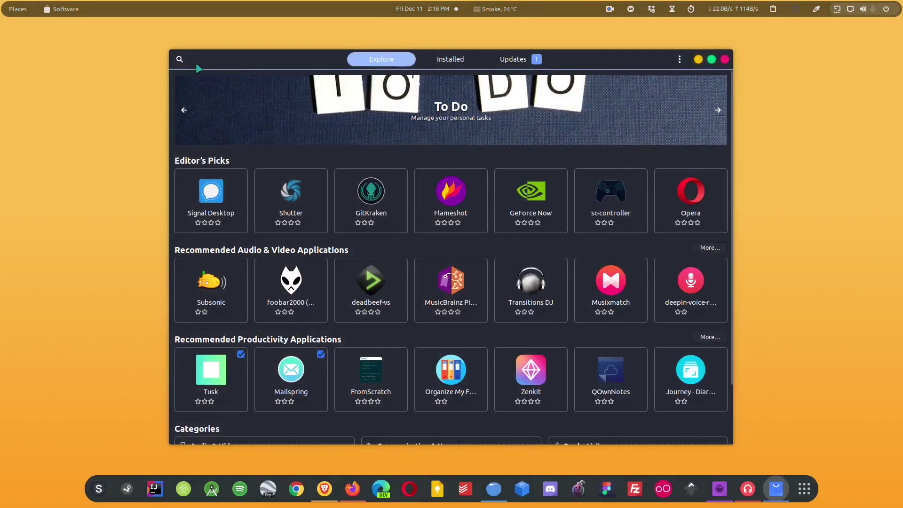
# Search the software store for menu editor and open the Menu Editor page
pyautogui.click(180, 60)
pyautogui.write('menu editor')
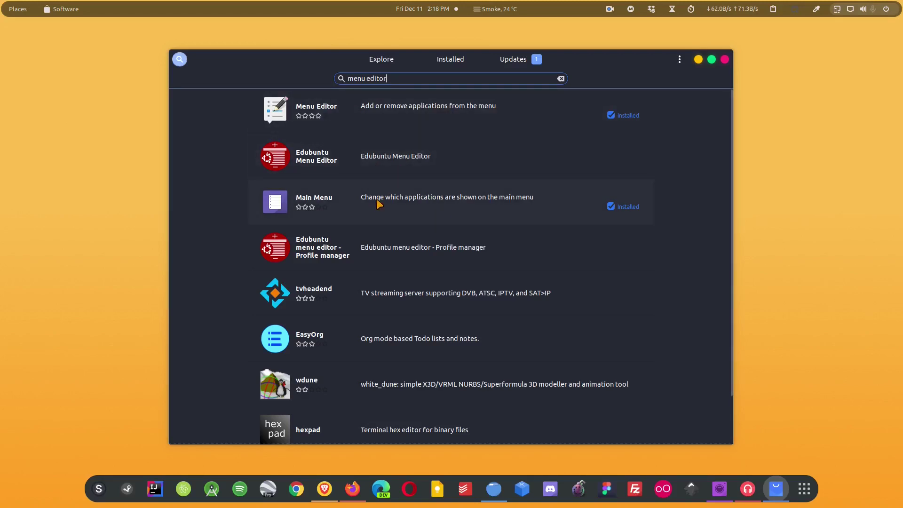
pyautogui.scroll(-1, 383, 209)
pyautogui.scroll(1, 445, 233)
pyautogui.click(413, 105)
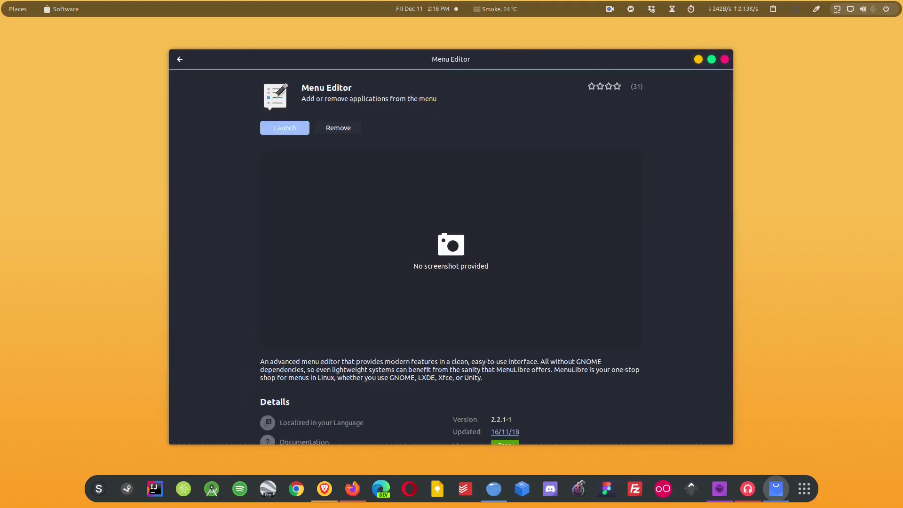
# Launch Menu Editor, then widen and reposition its window
pyautogui.click(282, 128)
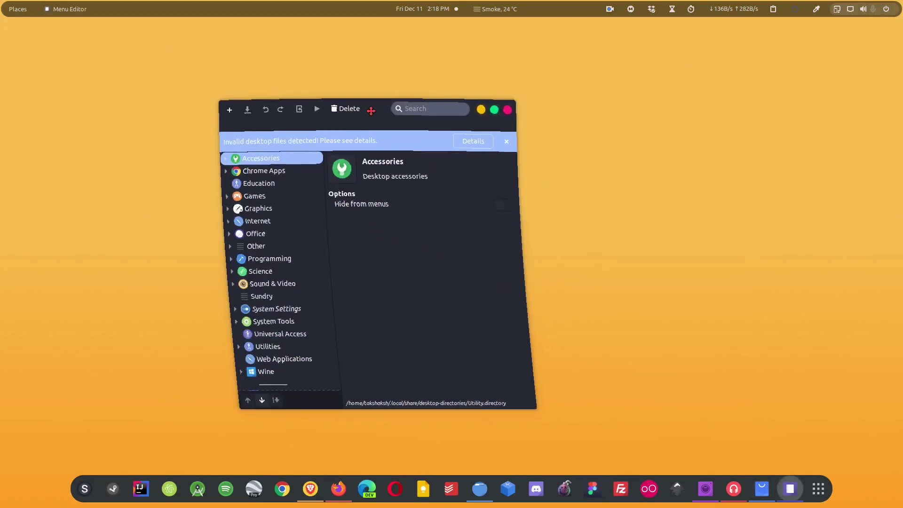
pyautogui.moveTo(522, 295); pyautogui.dragTo(790, 313)
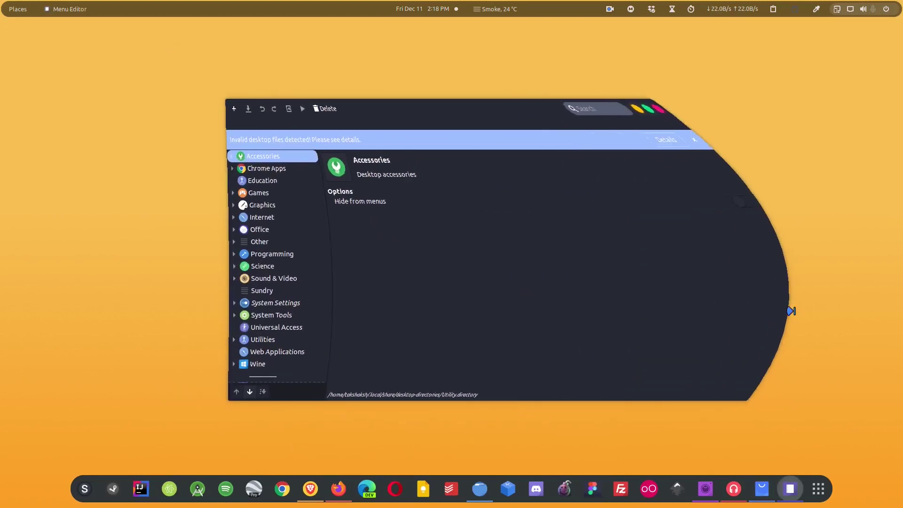
pyautogui.moveTo(544, 107); pyautogui.dragTo(526, 101)
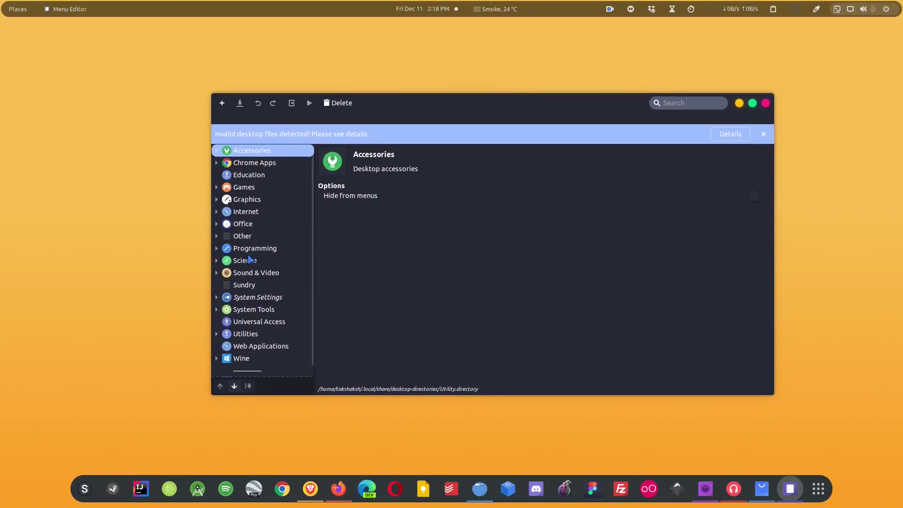
# Examine the menu categories and the details of the Games launchers, including Teeworlds and Mahjongg, and expand Chrome Apps
pyautogui.click(244, 212)
pyautogui.click(244, 248)
pyautogui.click(245, 287)
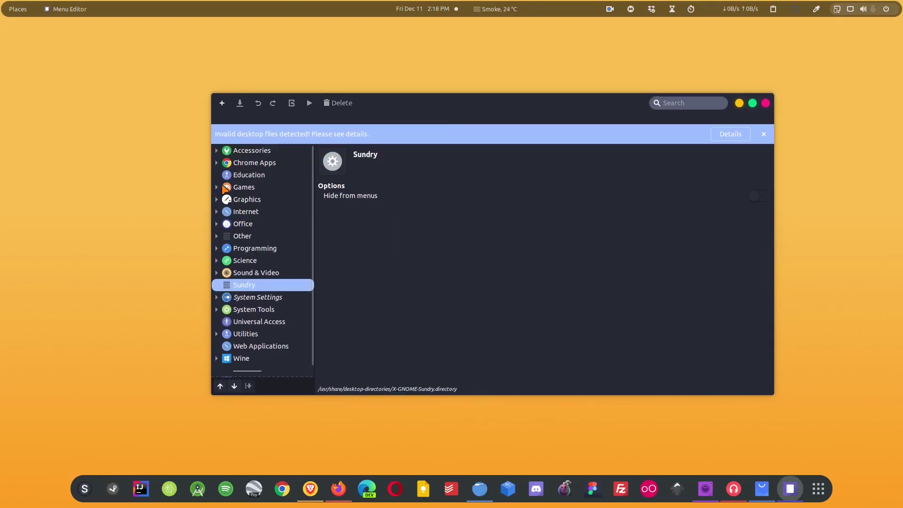
pyautogui.click(217, 188)
pyautogui.click(257, 201)
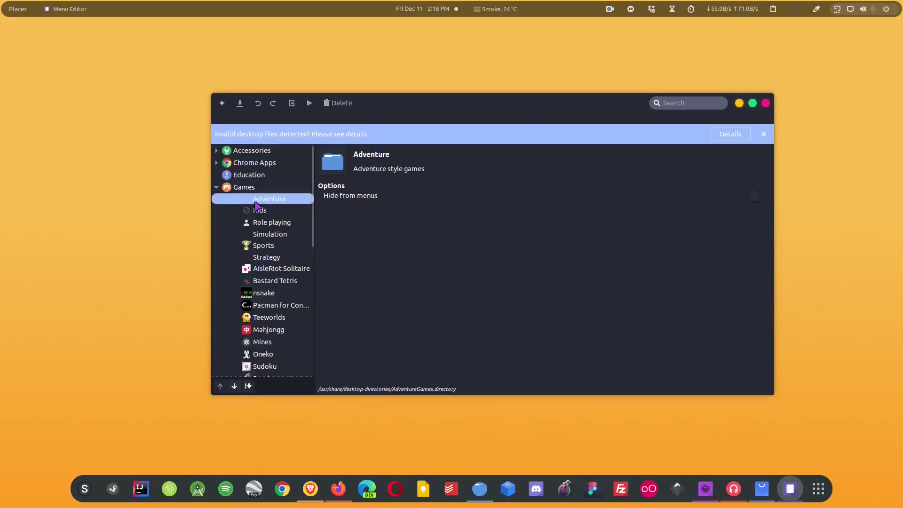
pyautogui.click(260, 235)
pyautogui.click(259, 282)
pyautogui.click(261, 258)
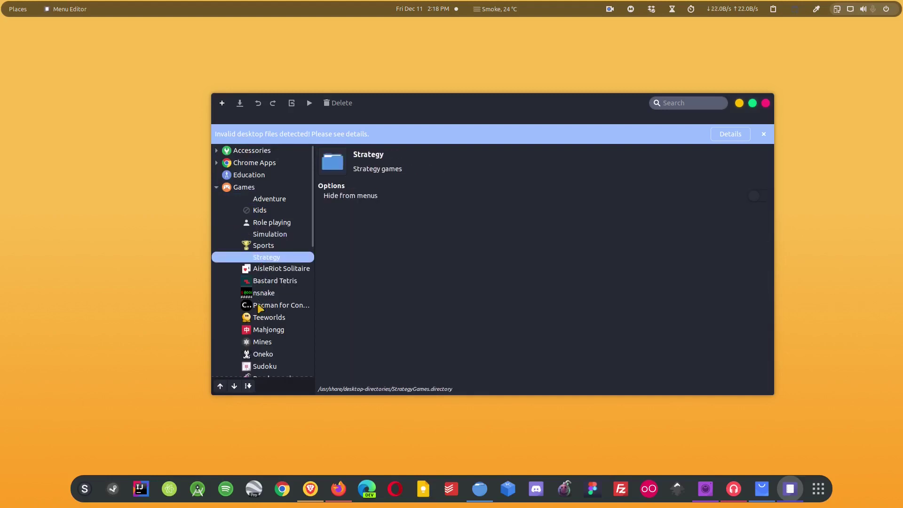
pyautogui.click(261, 307)
pyautogui.click(263, 320)
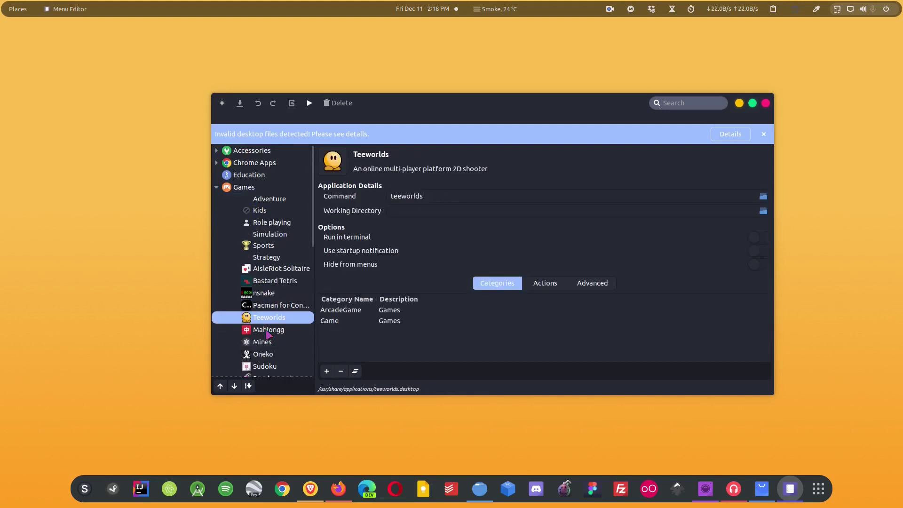
pyautogui.click(267, 330)
pyautogui.scroll(-5, 265, 282)
pyautogui.scroll(5, 235, 272)
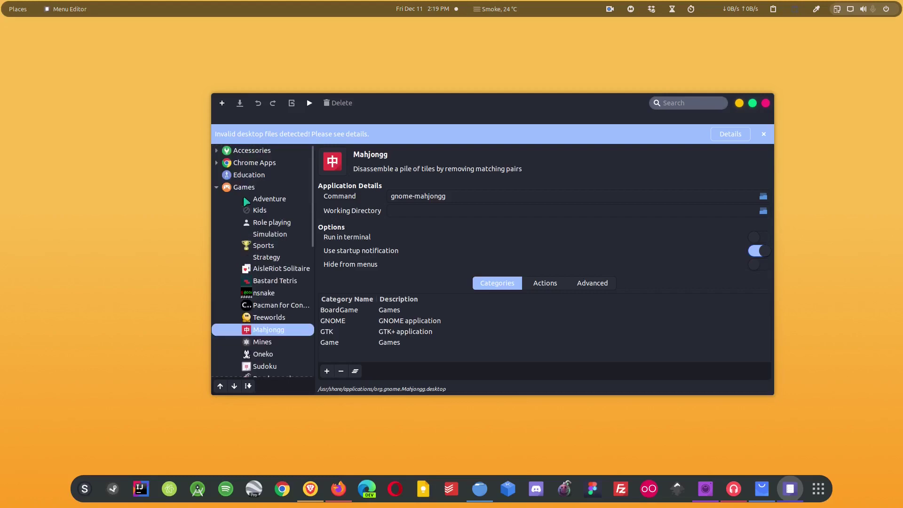
pyautogui.click(217, 163)
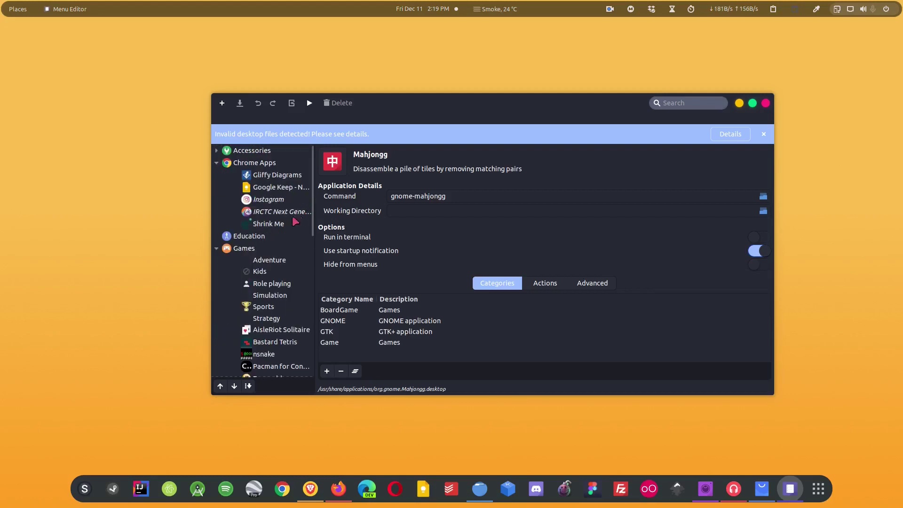
# Search the menu entries for chro, view the Chrome Apps entry, and clear the search
pyautogui.click(673, 105)
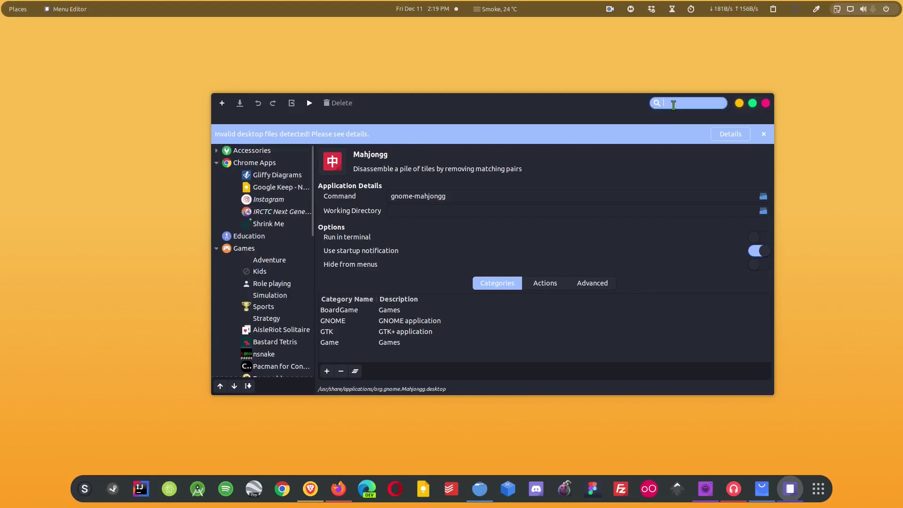
pyautogui.write('chro')
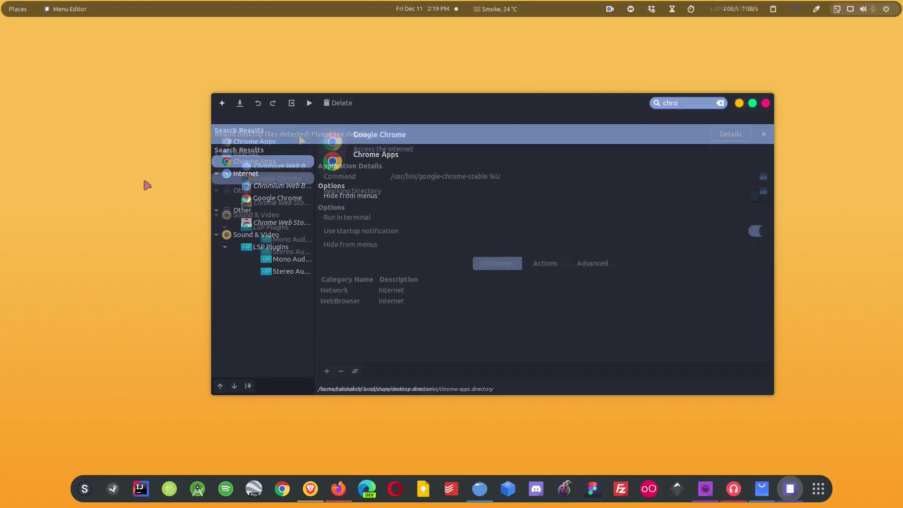
pyautogui.click(277, 143)
pyautogui.click(720, 103)
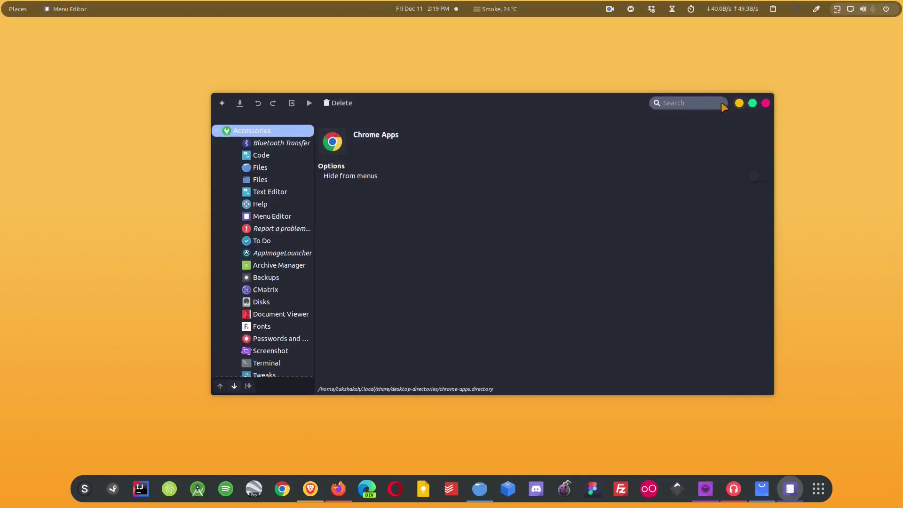
# Add a launcher under Accessories and name it Droidcam new
pyautogui.click(221, 103)
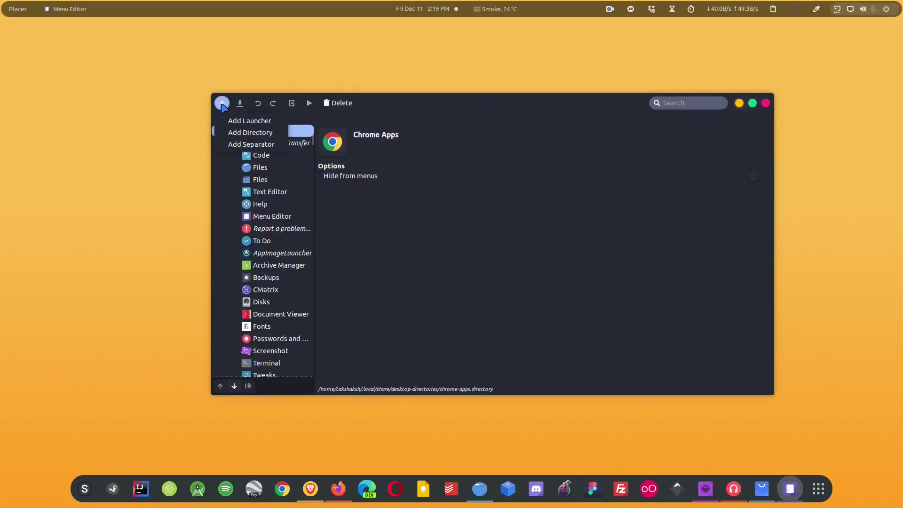
pyautogui.click(244, 120)
pyautogui.click(414, 135)
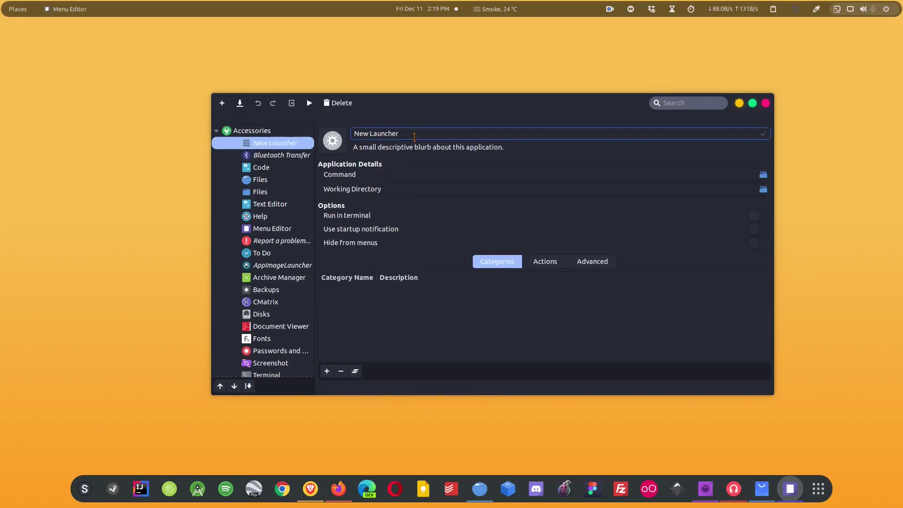
pyautogui.doubleClick(414, 135)
pyautogui.tripleClick(414, 136)
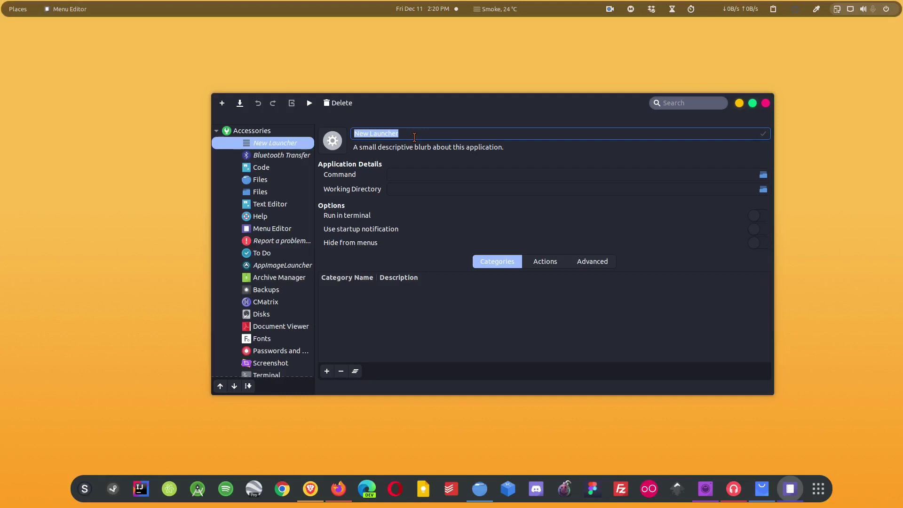
pyautogui.write('Droid')
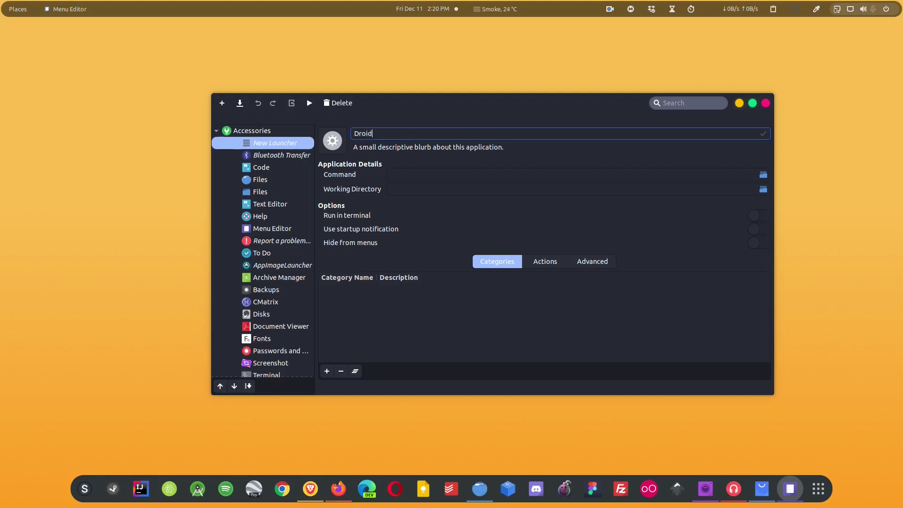
pyautogui.write('cam new')
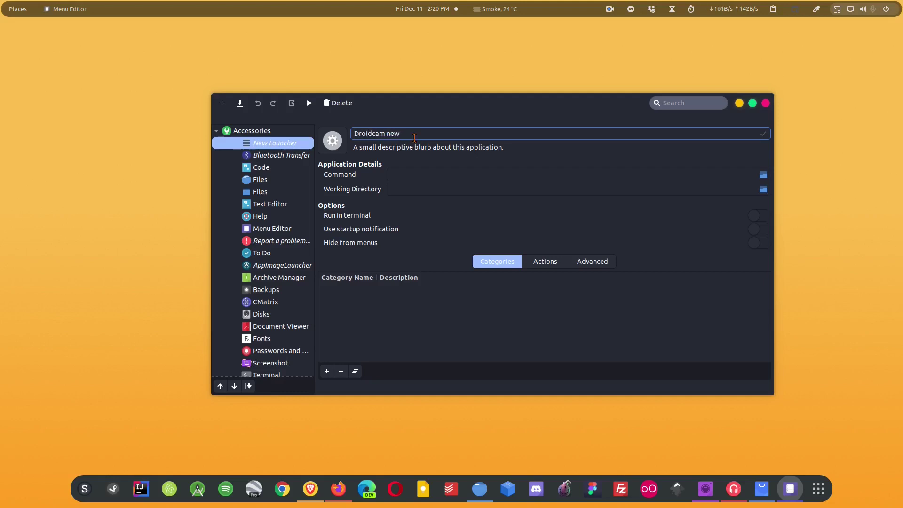
# Browse the built-in icons for the Droidcam new launcher, search them for droid, and cancel the selection
pyautogui.click(334, 141)
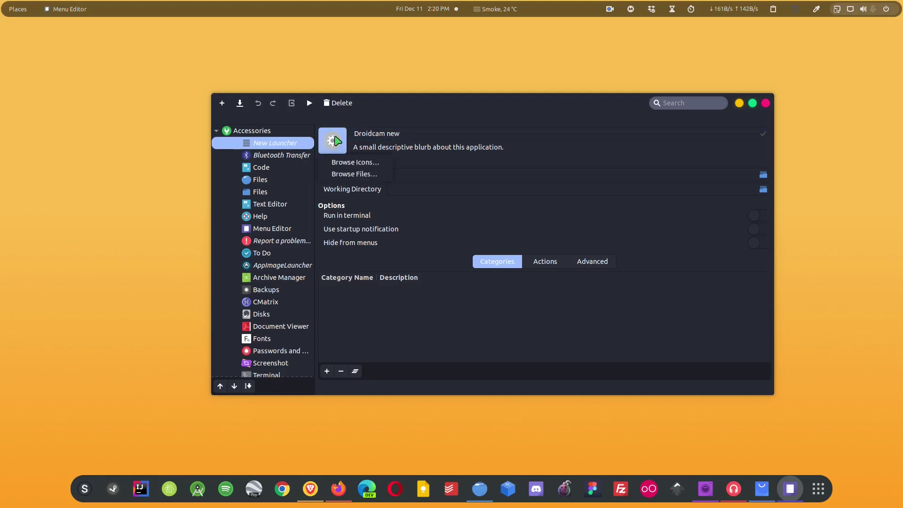
pyautogui.click(351, 165)
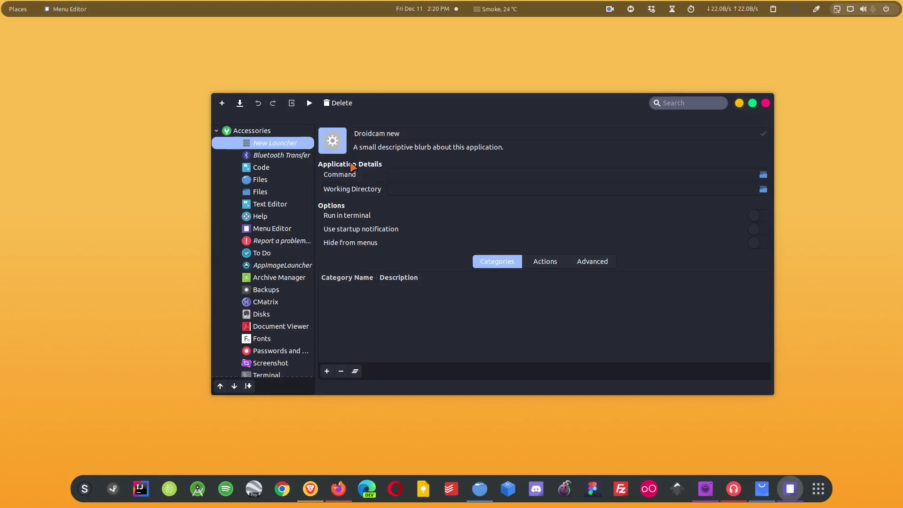
pyautogui.scroll(-10, 430, 263)
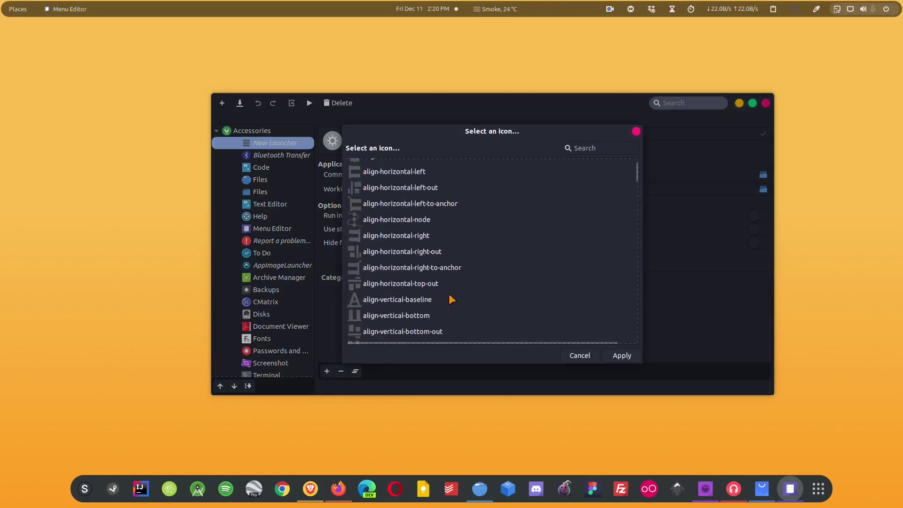
pyautogui.scroll(-5, 449, 294)
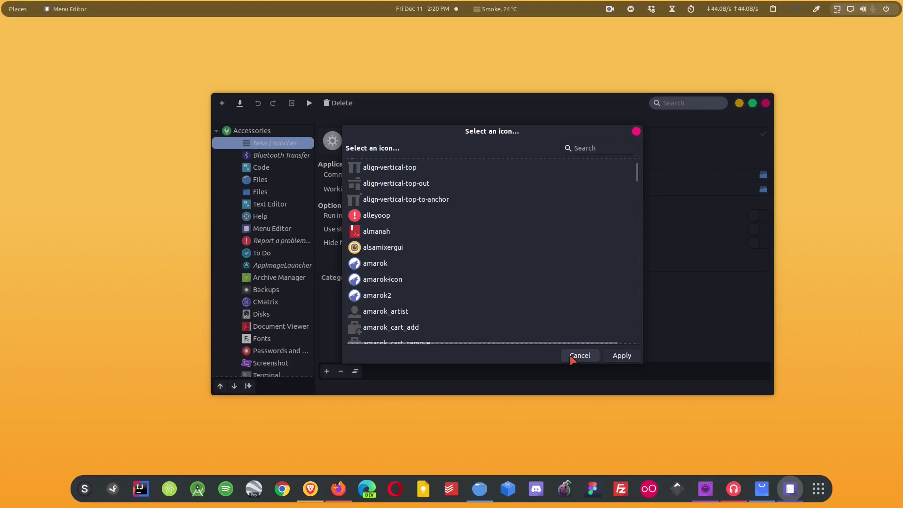
pyautogui.click(595, 146)
pyautogui.write('droid')
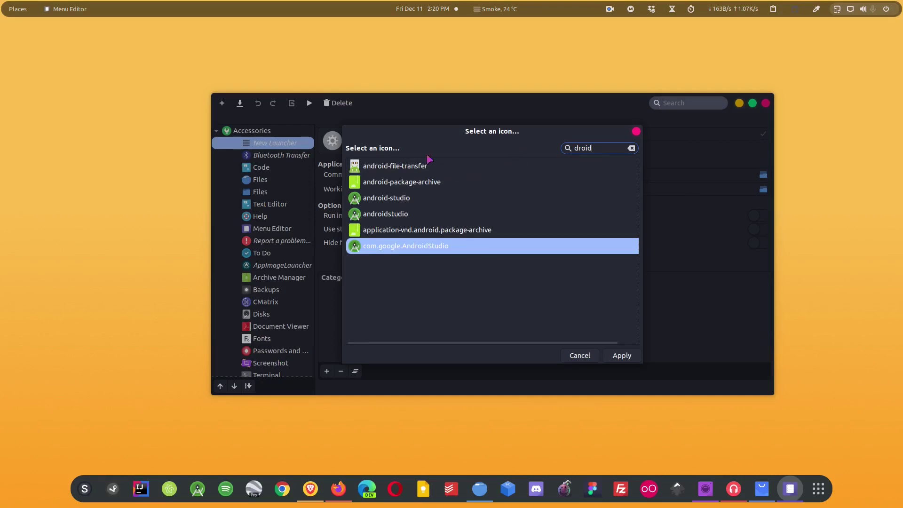
pyautogui.click(579, 355)
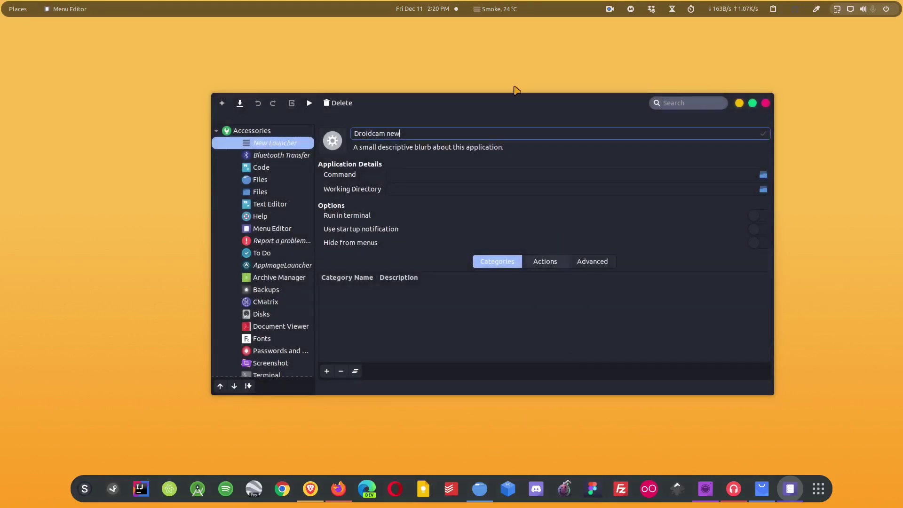
# Set the launcher's icon to the image file droidcam.svg from the Downloads folder
pyautogui.click(333, 147)
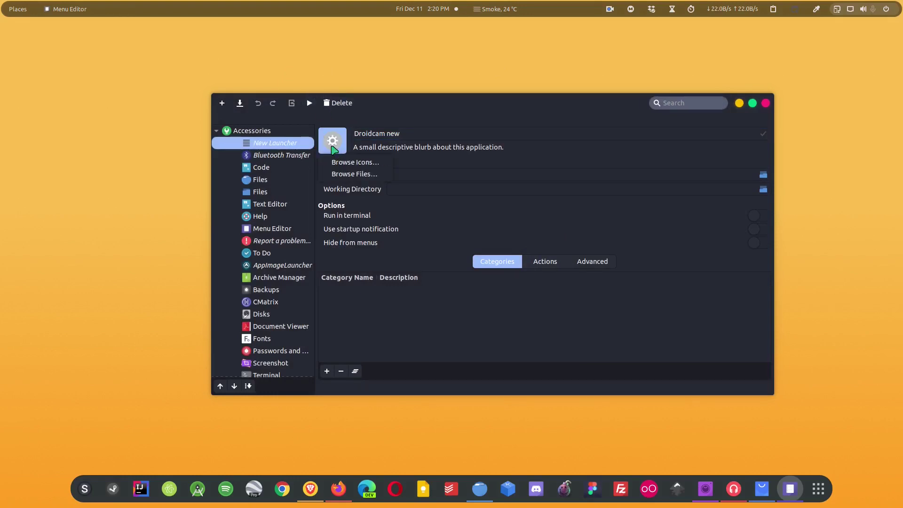
pyautogui.click(364, 174)
pyautogui.scroll(-5, 366, 175)
pyautogui.scroll(5, 379, 149)
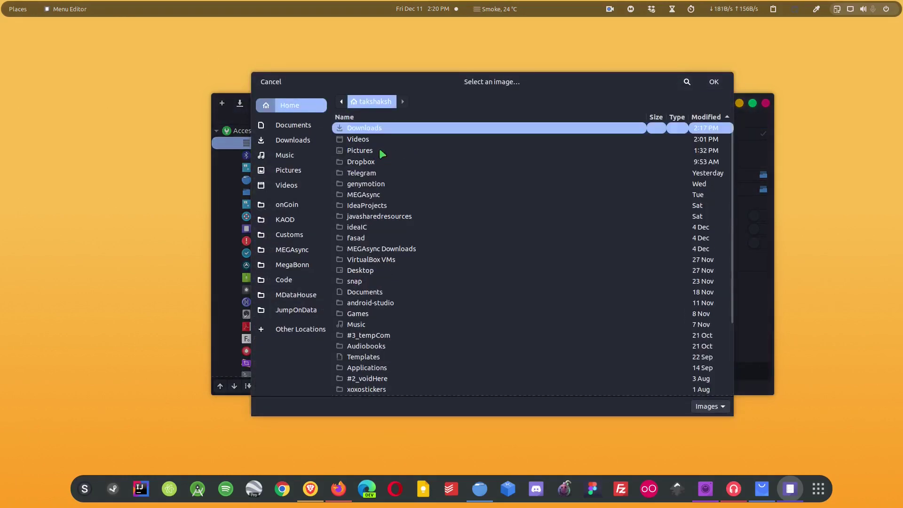
pyautogui.doubleClick(382, 130)
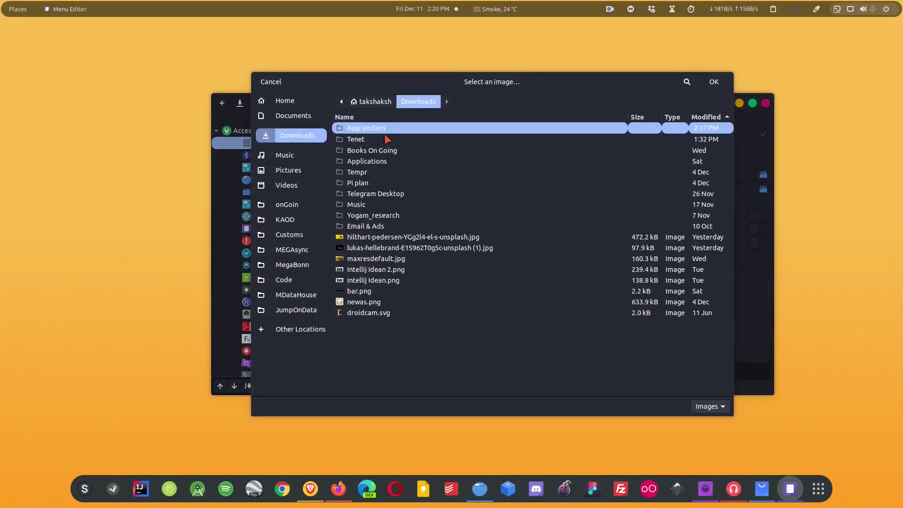
pyautogui.click(370, 311)
pyautogui.click(713, 82)
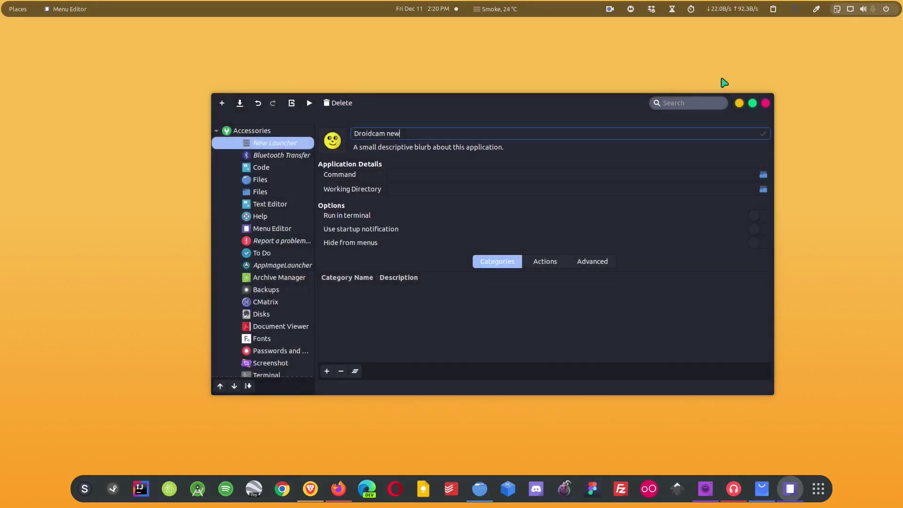
# Enter droidcam as the launcher's command and replace it with the executable idea.sh from the home folder's ideaIC/bin
pyautogui.click(412, 173)
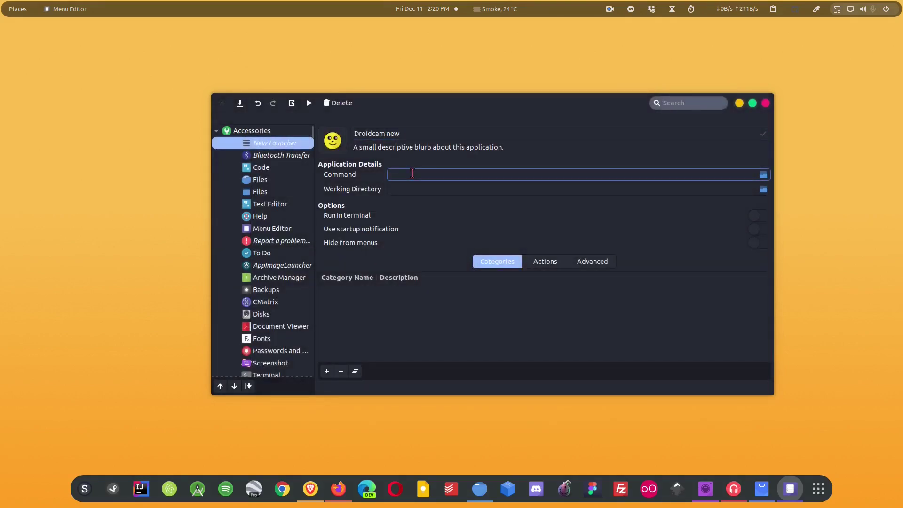
pyautogui.write('droidcam')
pyautogui.click(763, 175)
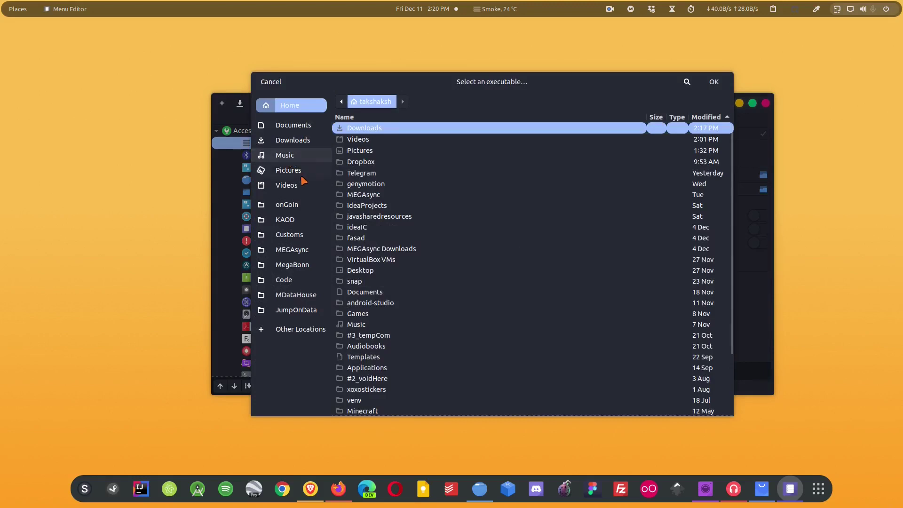
pyautogui.doubleClick(362, 227)
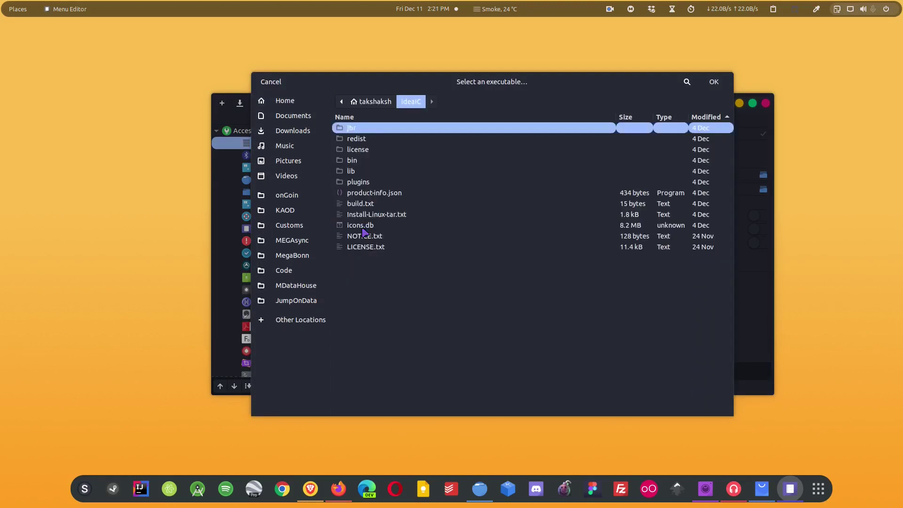
pyautogui.doubleClick(362, 160)
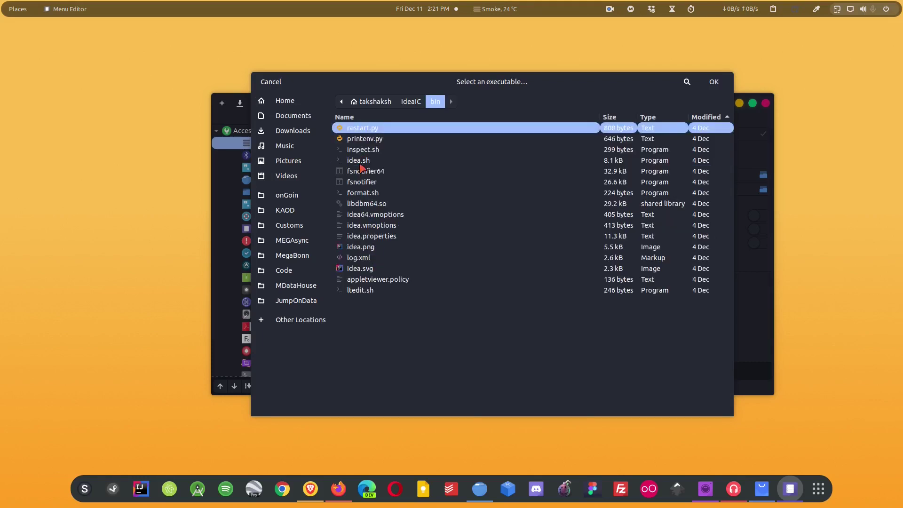
pyautogui.click(364, 161)
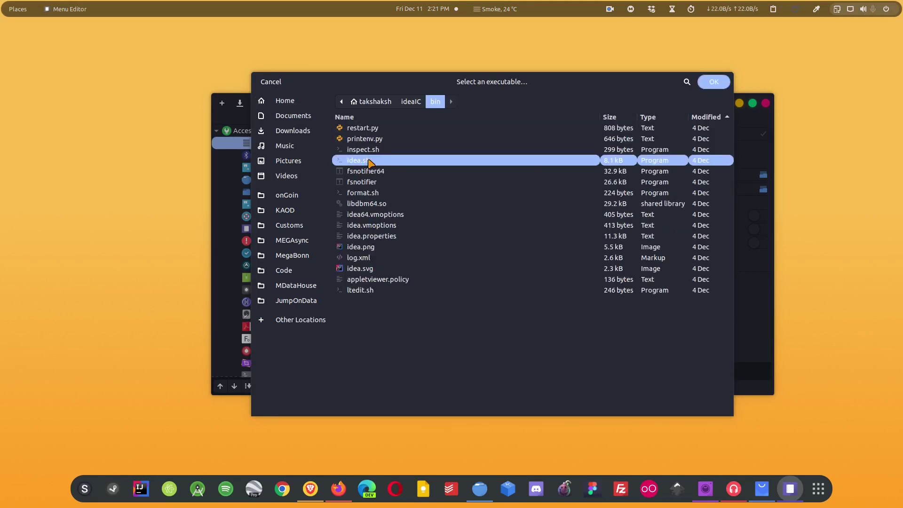
pyautogui.doubleClick(369, 162)
# Replace the launcher's command path with droicam and save the launcher
pyautogui.click(448, 174)
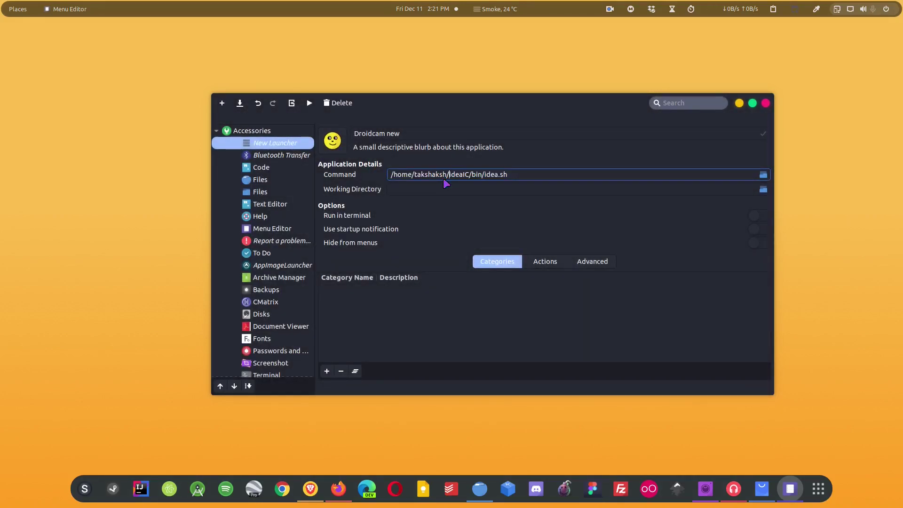
pyautogui.tripleClick(517, 175)
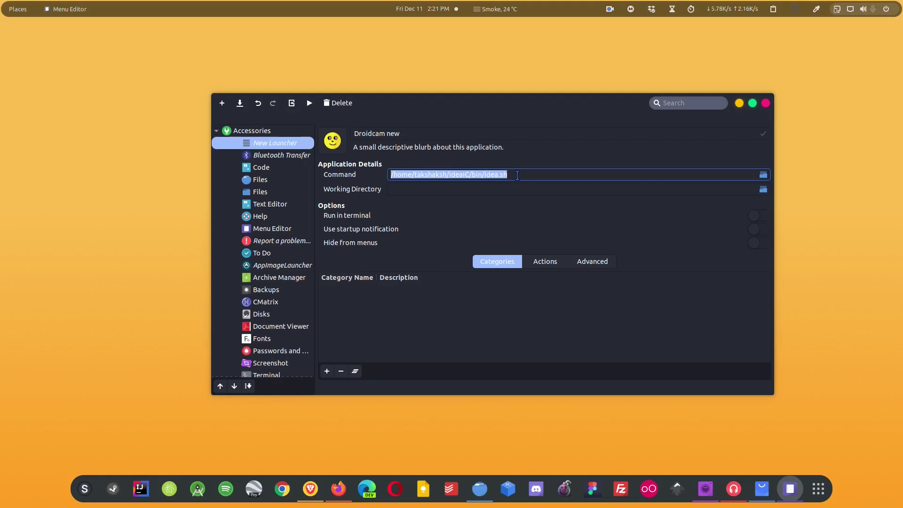
pyautogui.write('droicam')
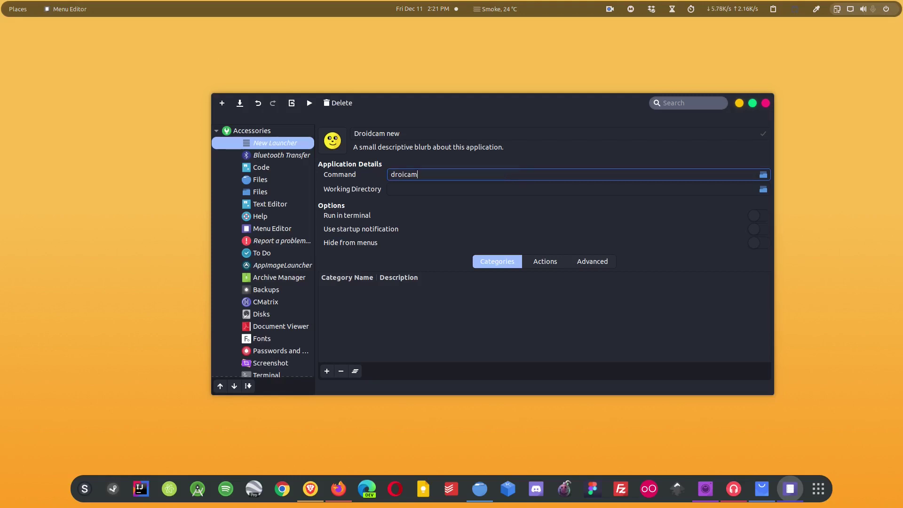
pyautogui.click(239, 103)
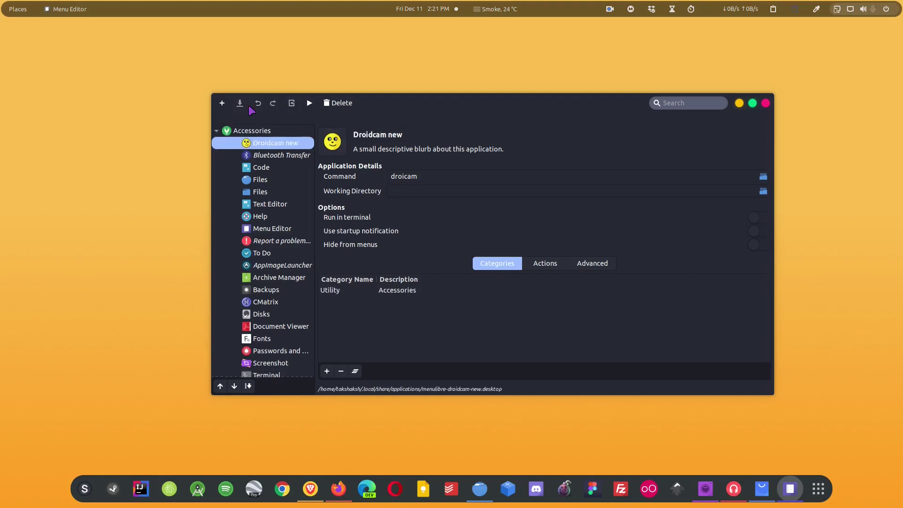
# Search the applications for droid, run Droidcam new with its command corrected to droidcam, and close the DroidCam client
pyautogui.hotkey('ctrl', 'space')
pyautogui.write('droid')
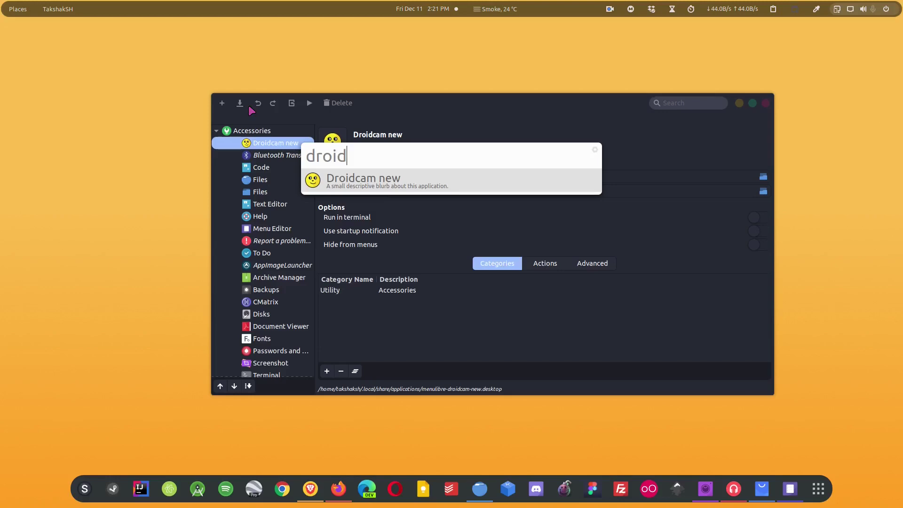
pyautogui.press('BackSpace')
pyautogui.press('Return')
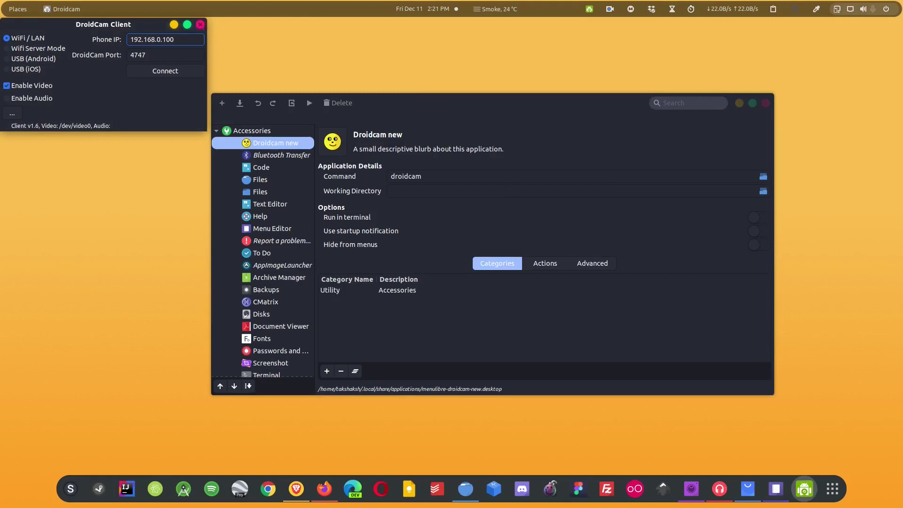
pyautogui.hotkey('alt', 'F4')
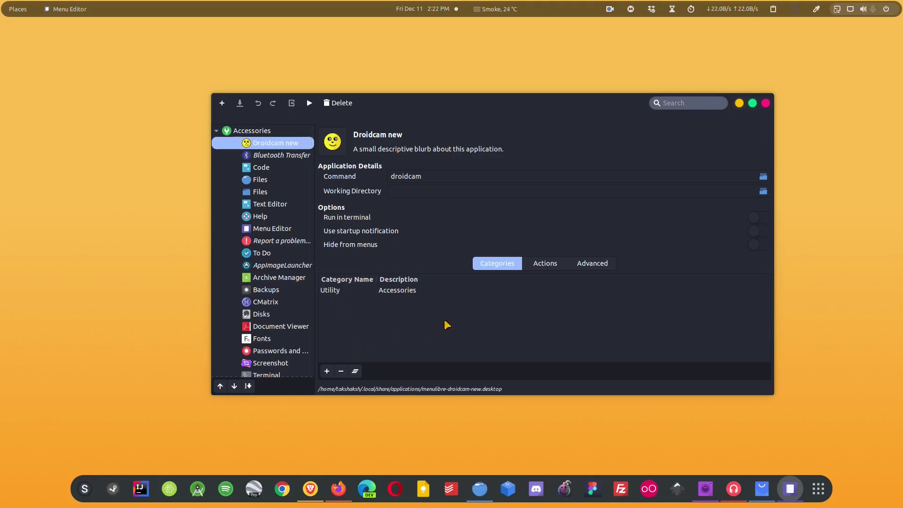
# Examine the Droidcam new launcher's actions and its advanced properties, such as Generic Name, Mimetypes and Keywords
pyautogui.click(552, 267)
pyautogui.click(590, 263)
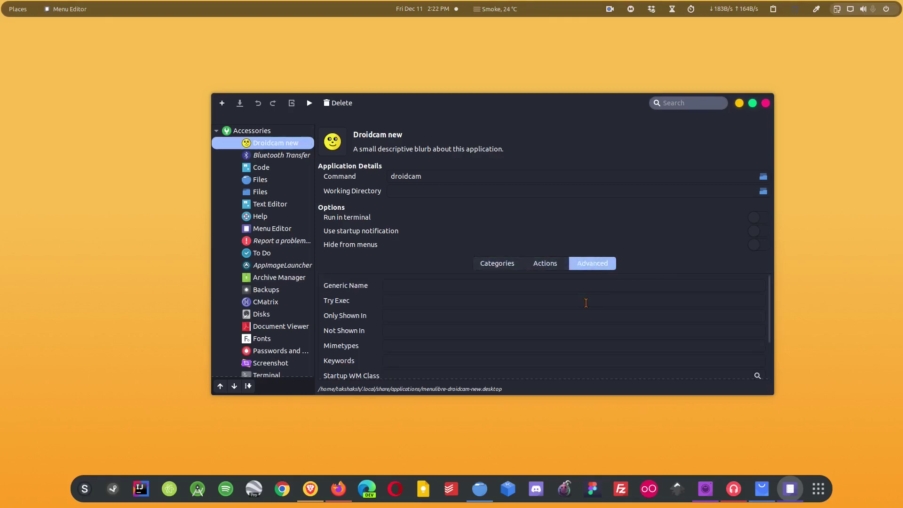
pyautogui.scroll(-3, 581, 307)
pyautogui.scroll(3, 581, 307)
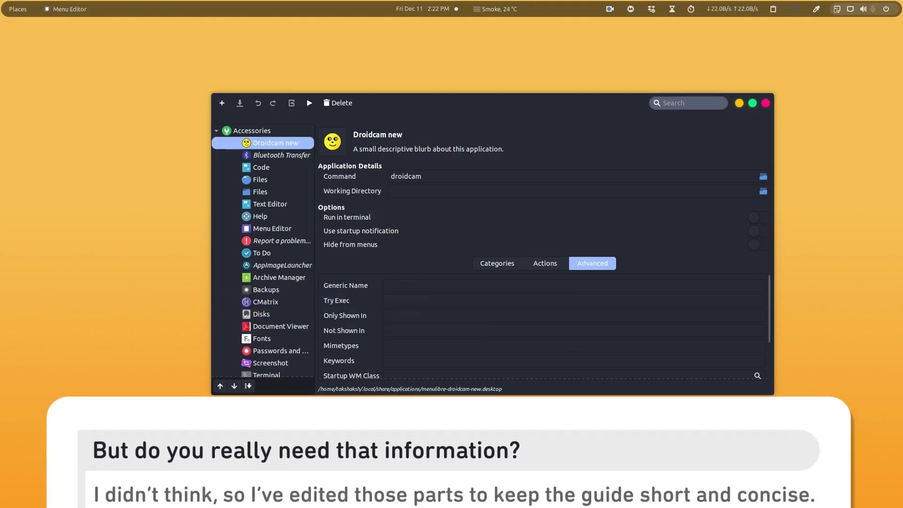
# Open the launcher's desktop entry in the text editor, reposition the editor window, and review the entry lines
pyautogui.click(310, 104)
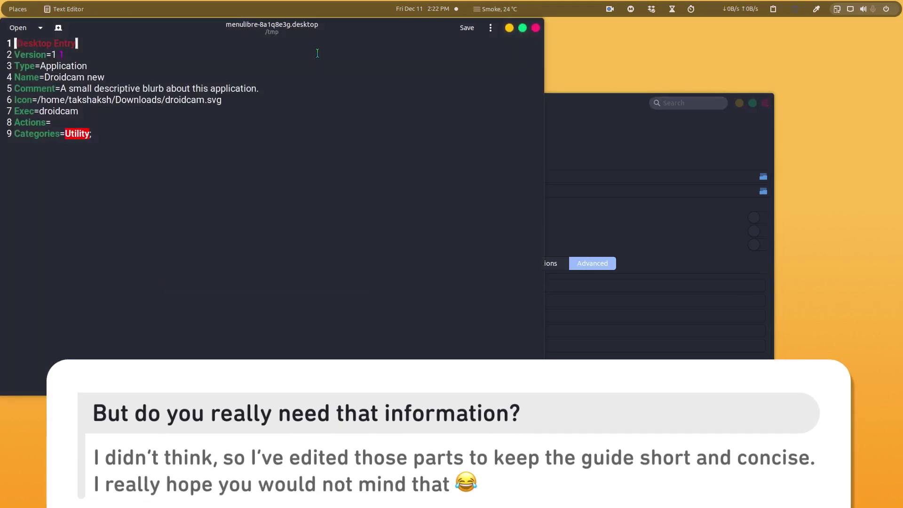
pyautogui.moveTo(313, 28); pyautogui.dragTo(551, 101)
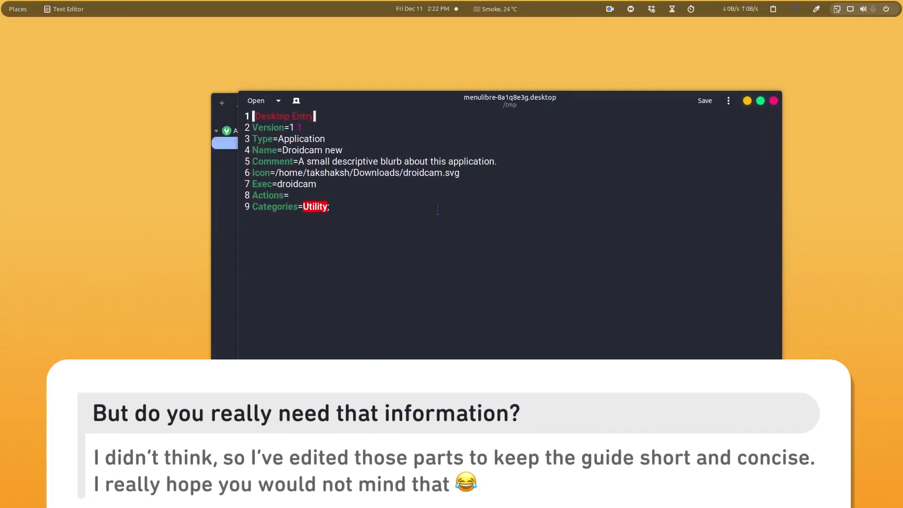
pyautogui.moveTo(438, 211); pyautogui.dragTo(195, 104)
pyautogui.click(496, 284)
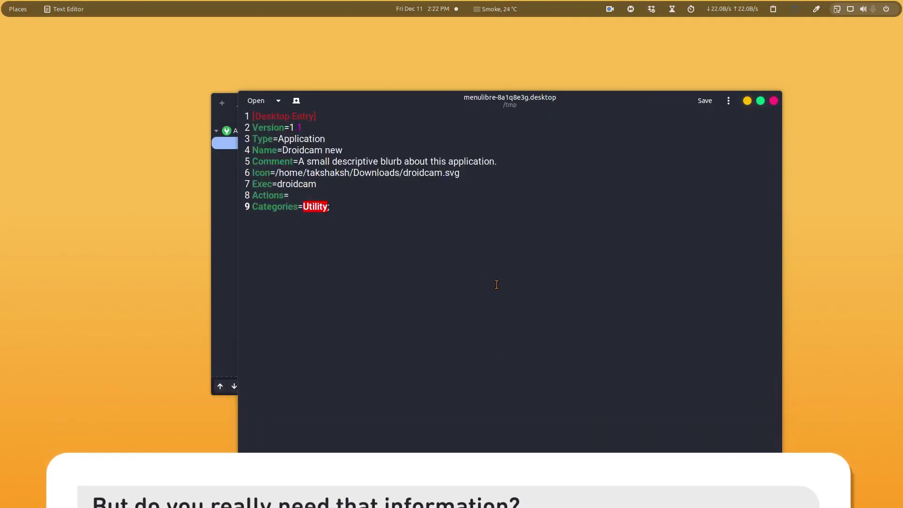